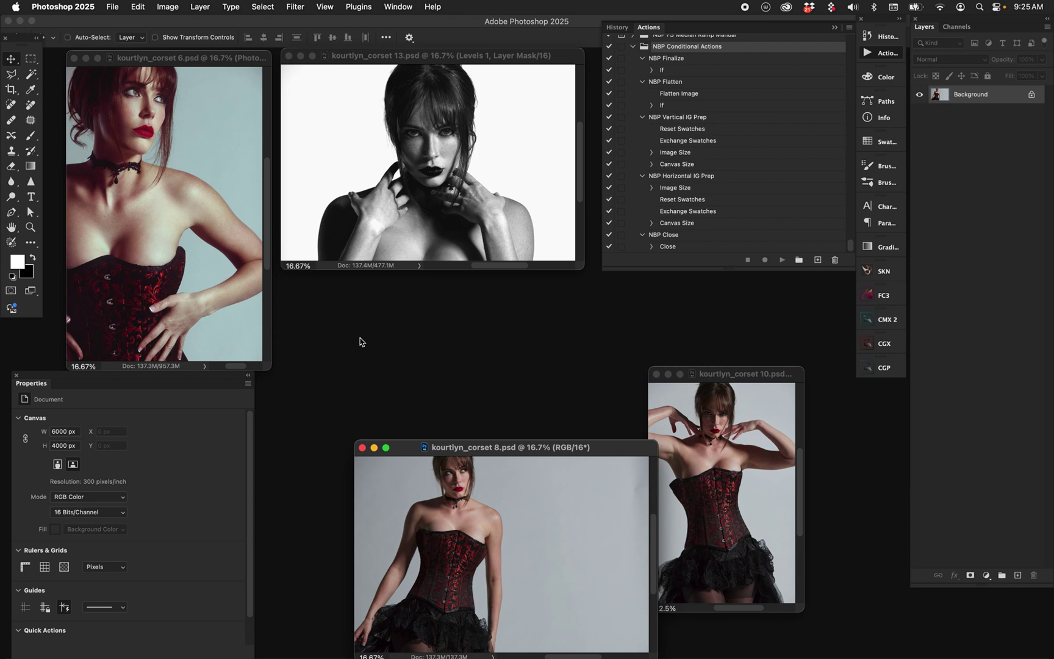
Move the corset 8 window up and select the NBP Conditional Actions set.
left_click_drag(397, 442, 339, 358)
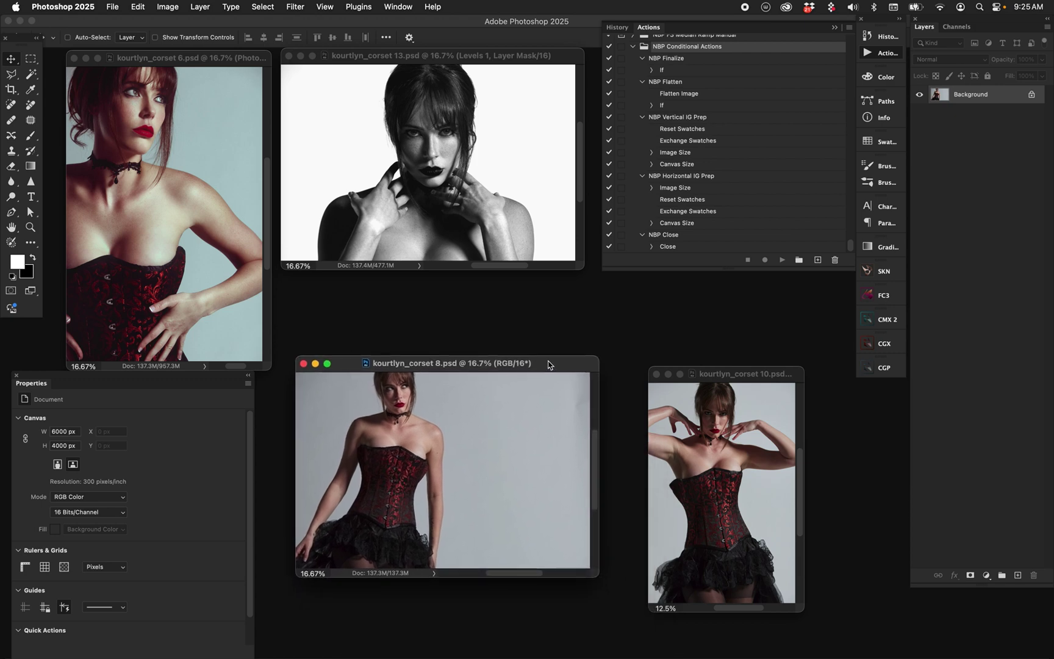
left_click_drag(547, 364, 574, 335)
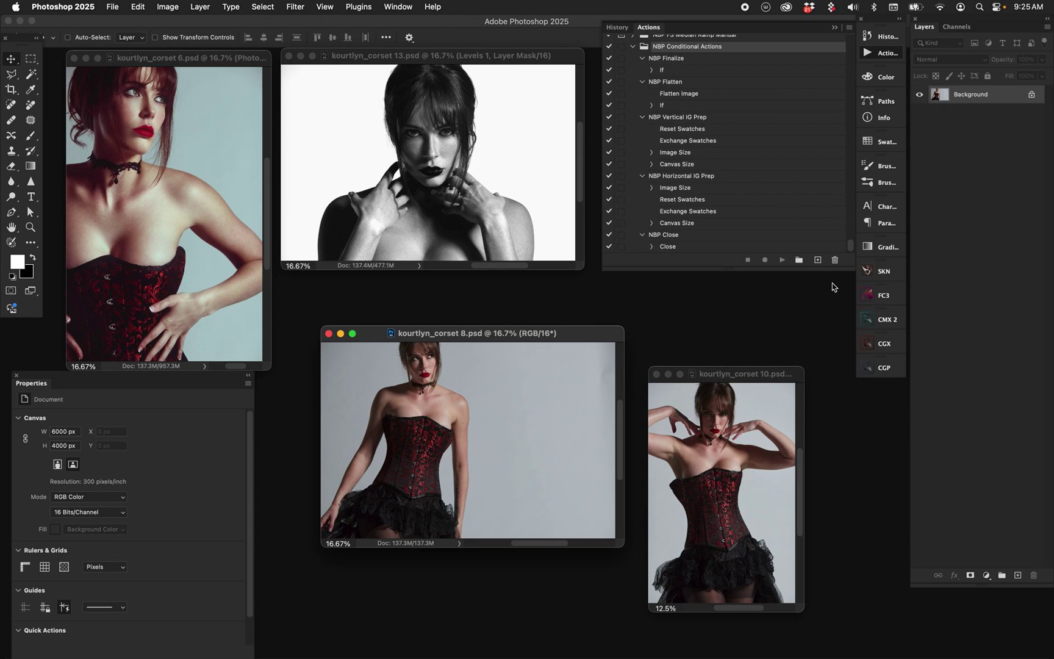
left_click(684, 48)
Create an action named 'NBP Test' in NBP Conditional Actions and start recording it.
left_click(818, 261)
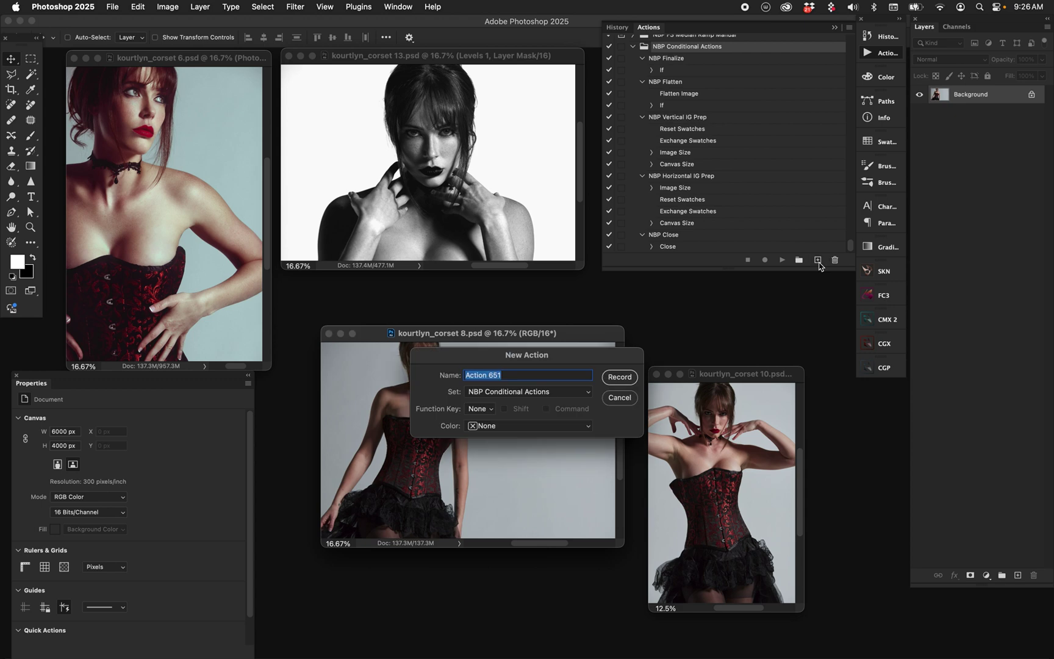
type("NBP Test")
left_click(506, 394)
left_click(436, 398)
left_click(619, 377)
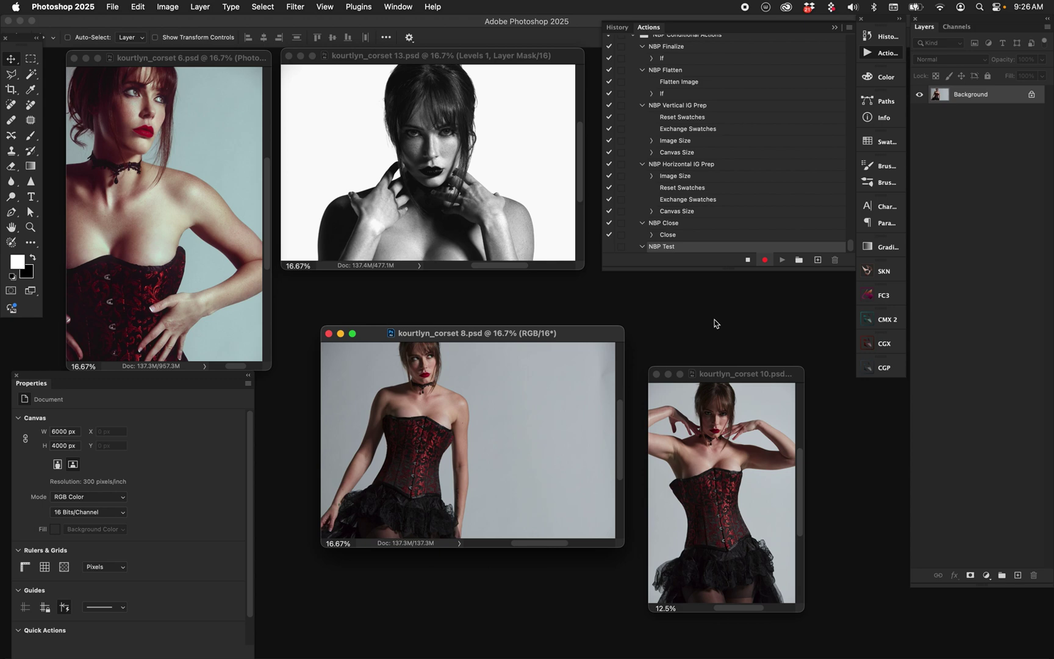
Insert a conditional step into the recording and move its dialog off the corset 8 photo.
left_click(849, 29)
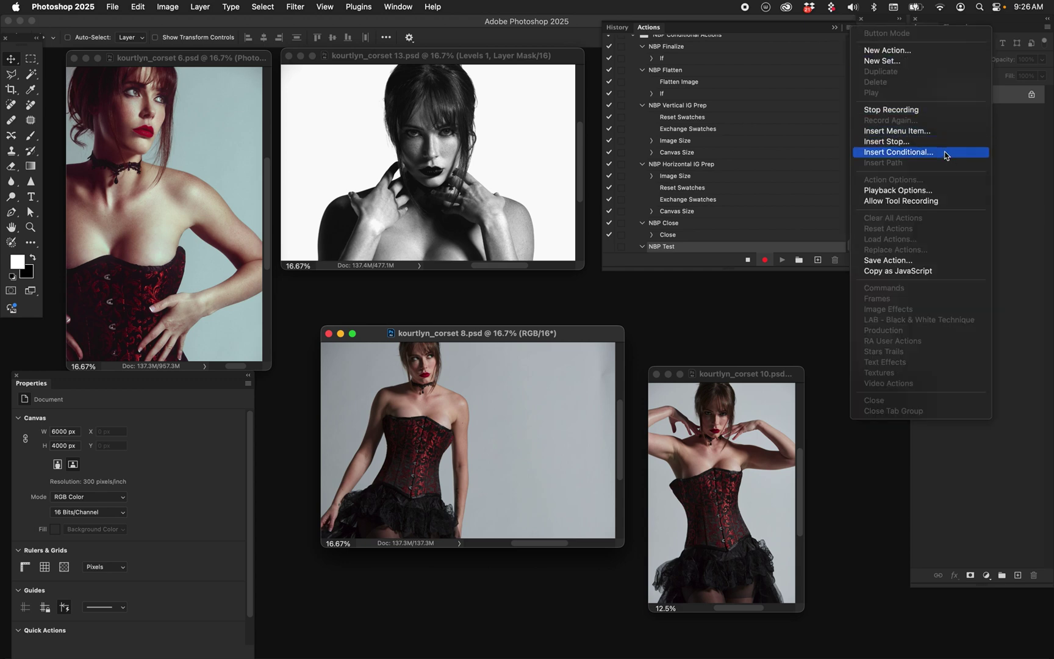
left_click(945, 155)
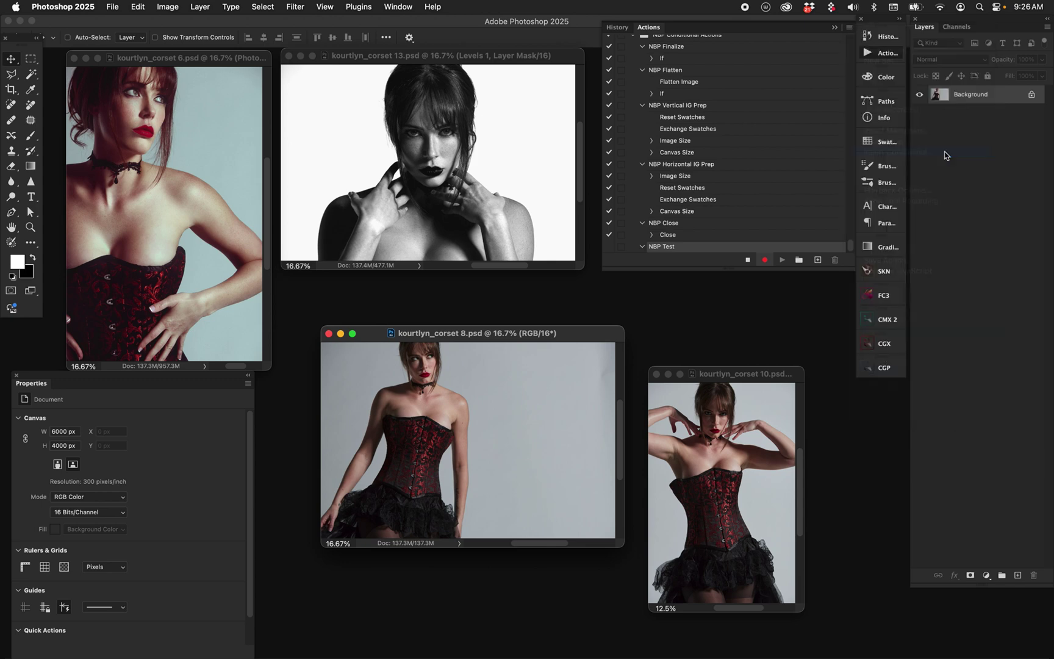
left_click_drag(615, 304, 654, 256)
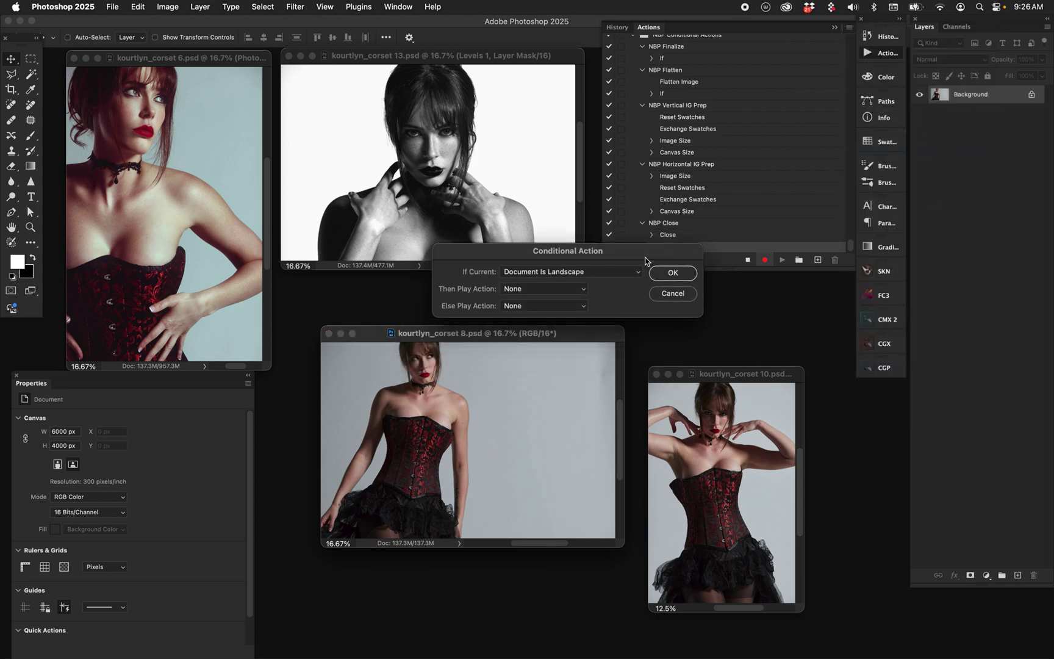
Set the condition to Document Is Square, leave the play action at None, and cancel the conditional.
left_click(610, 275)
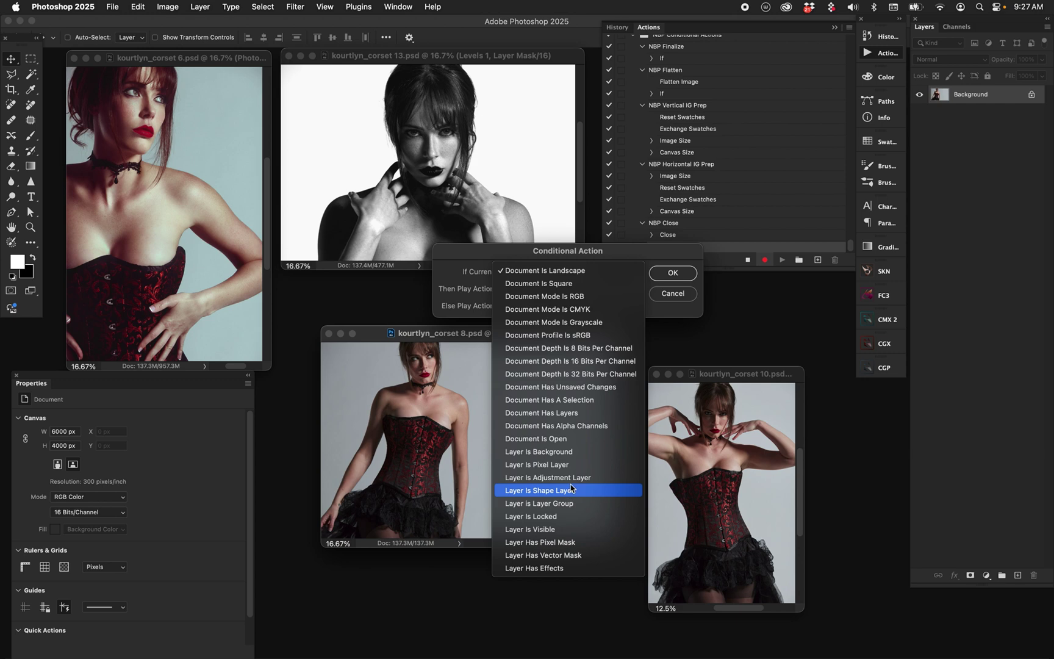
left_click(574, 284)
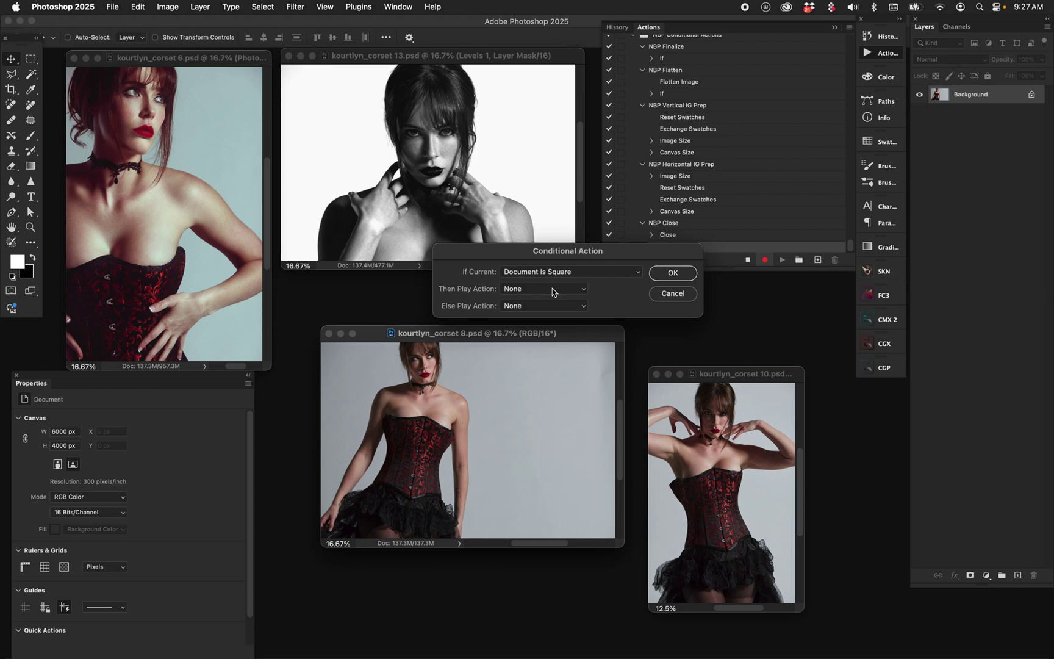
left_click(552, 290)
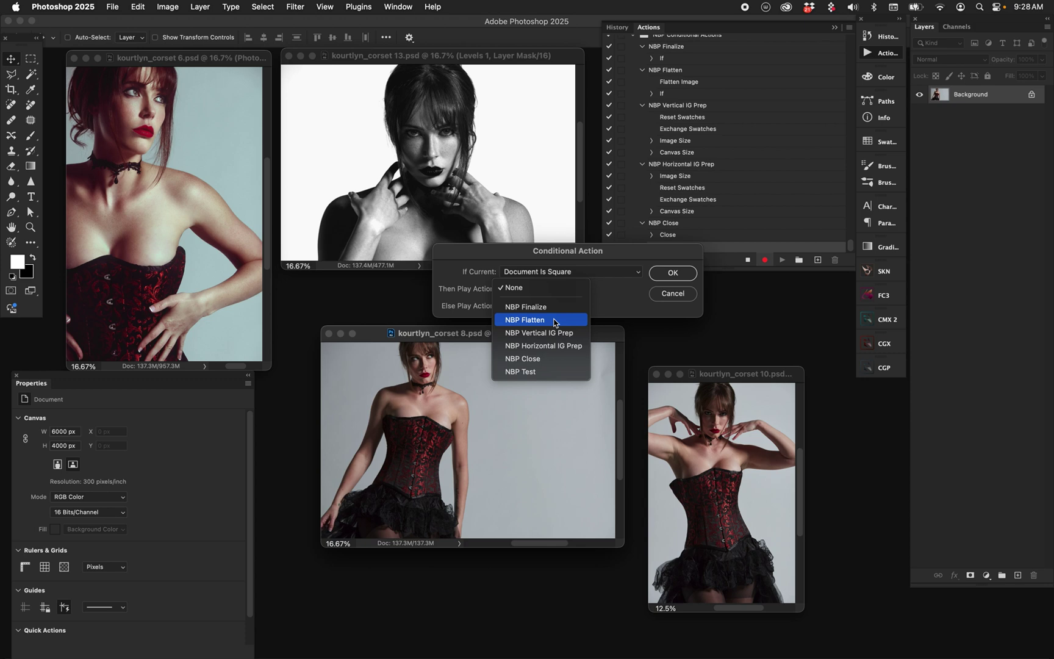
left_click(607, 294)
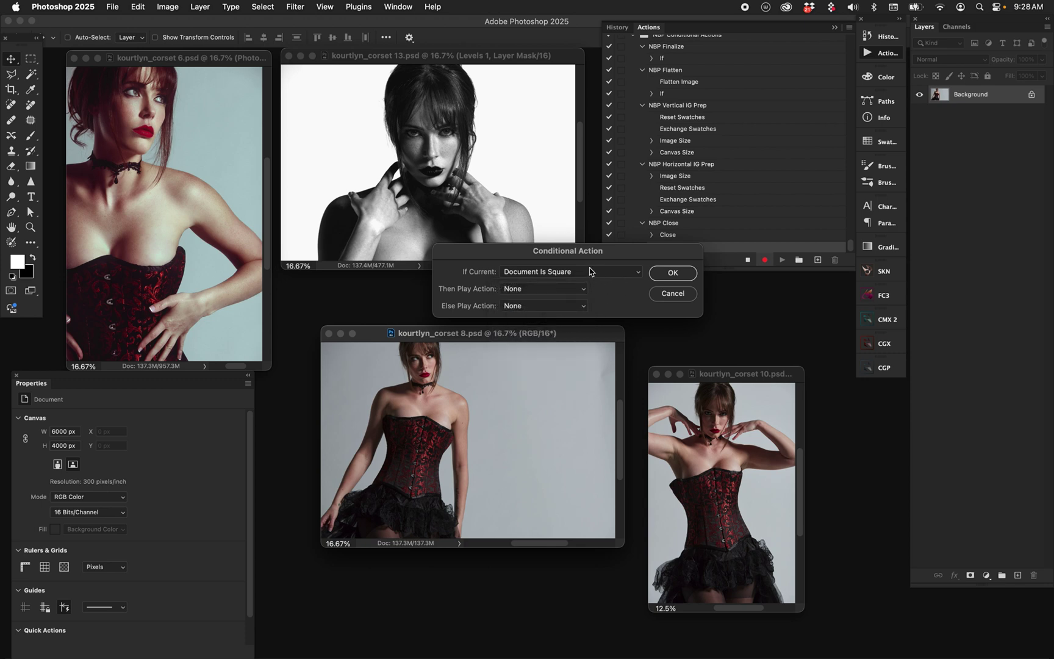
left_click(591, 272)
left_click(464, 272)
left_click(552, 288)
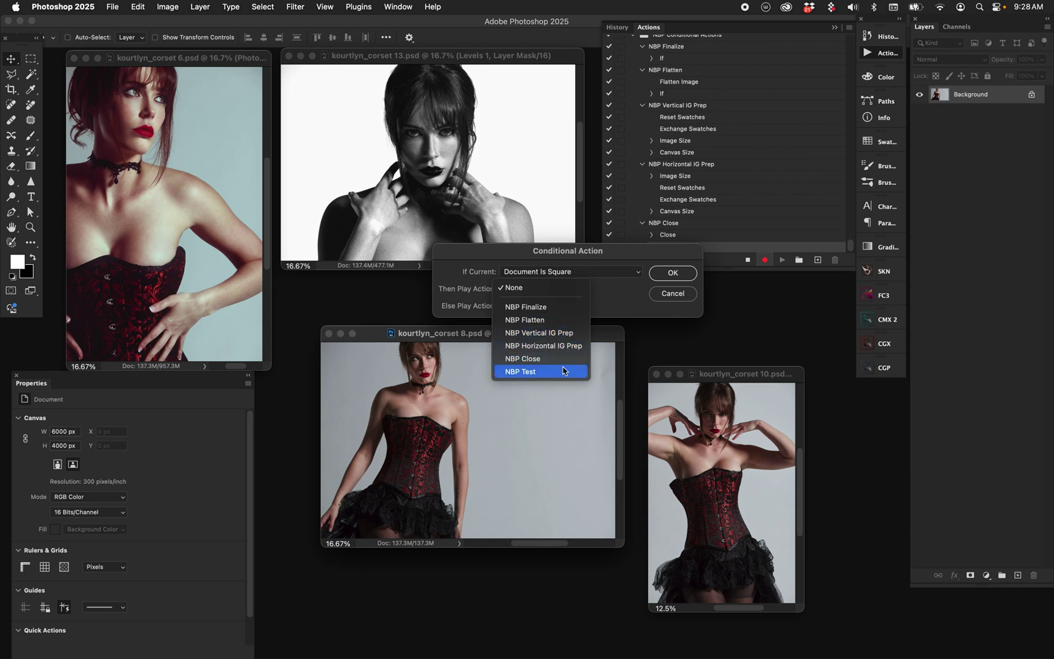
left_click(618, 299)
left_click(656, 292)
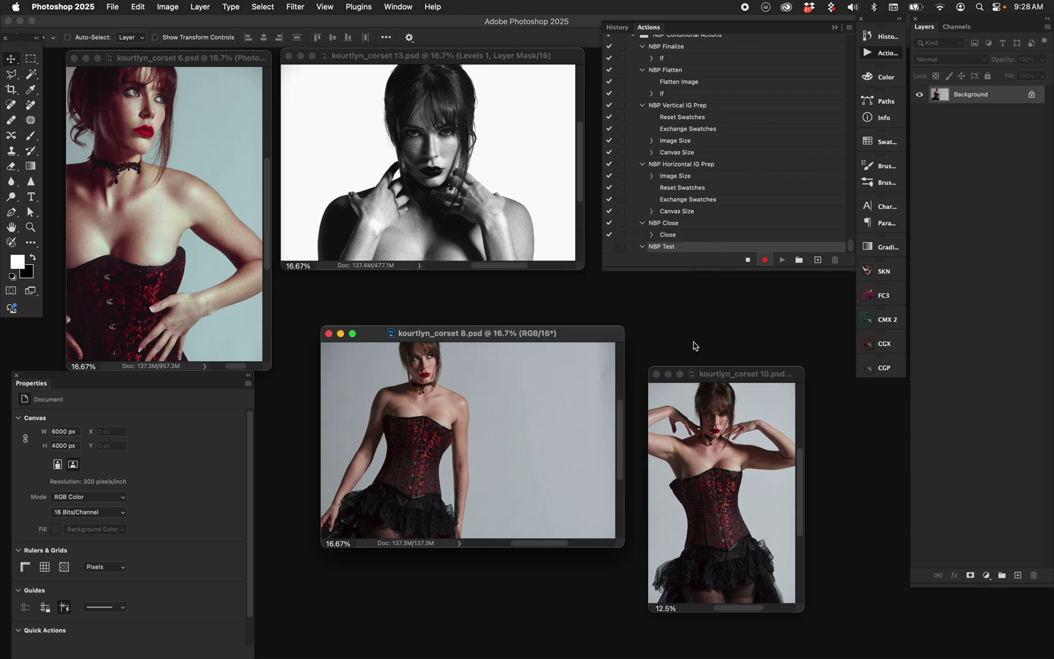
Stop recording, delete the NBP Test action, and select NBP Finalize.
left_click(751, 263)
left_click(833, 259)
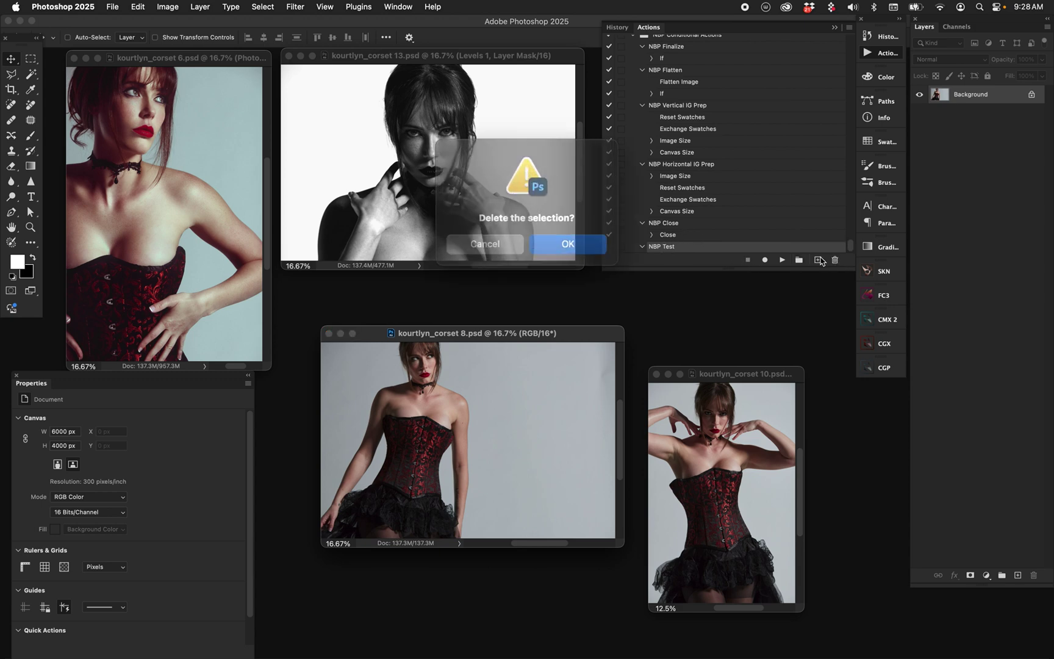
left_click(589, 244)
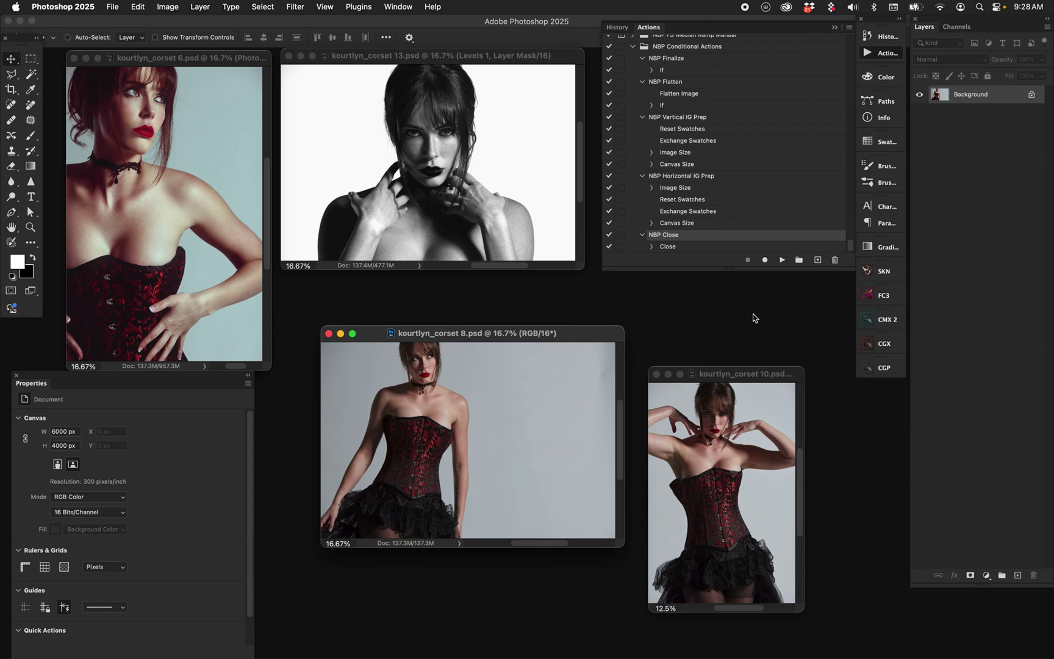
left_click(675, 59)
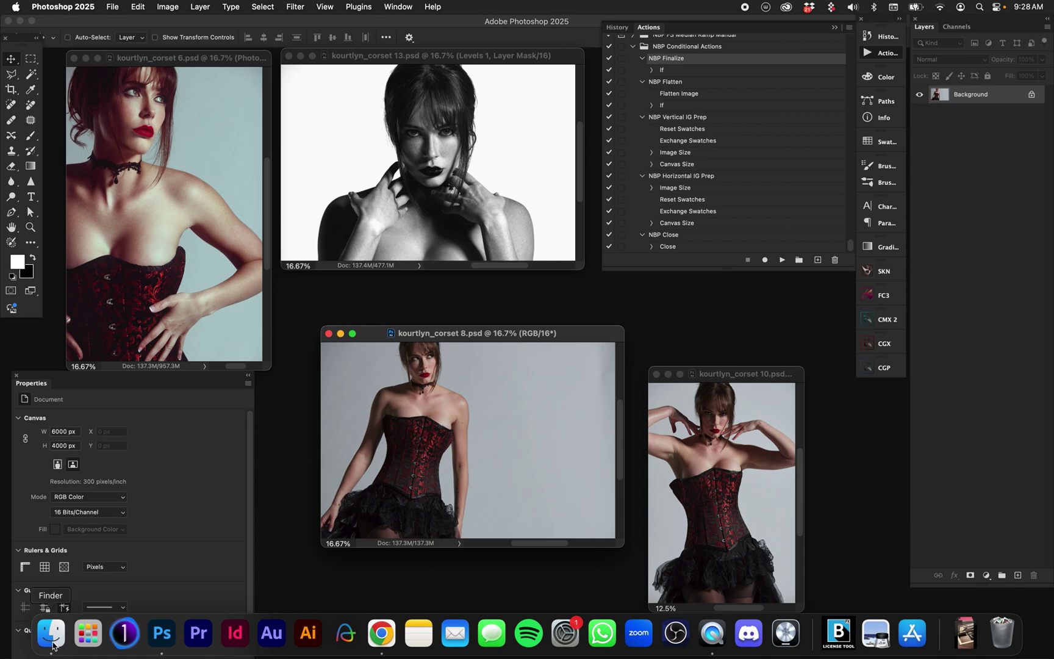
left_click(52, 641)
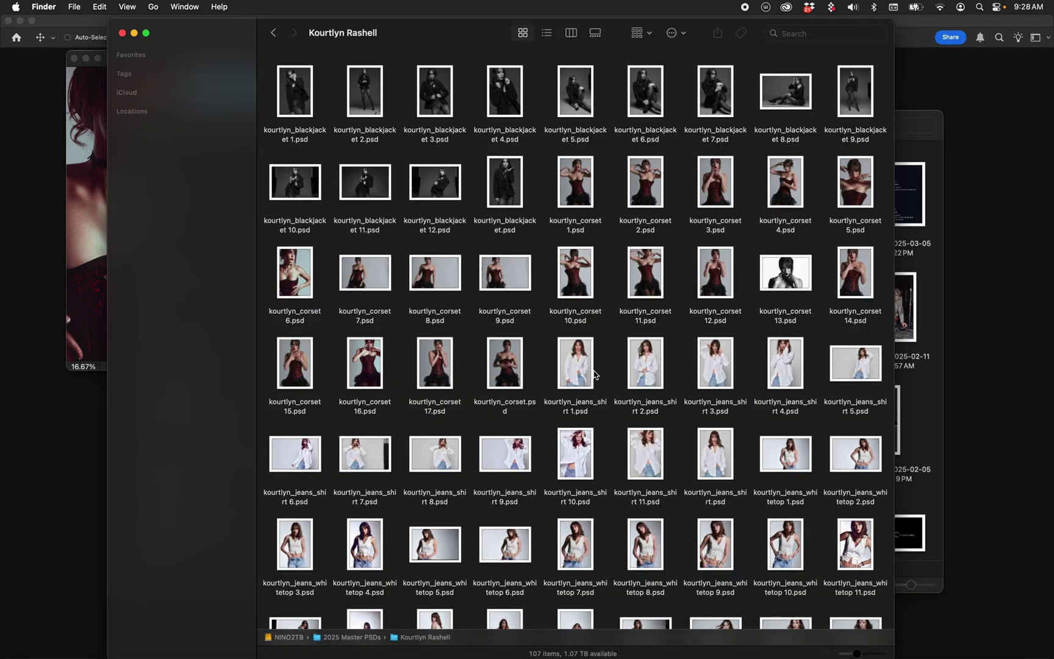
mouse_move(183, 656)
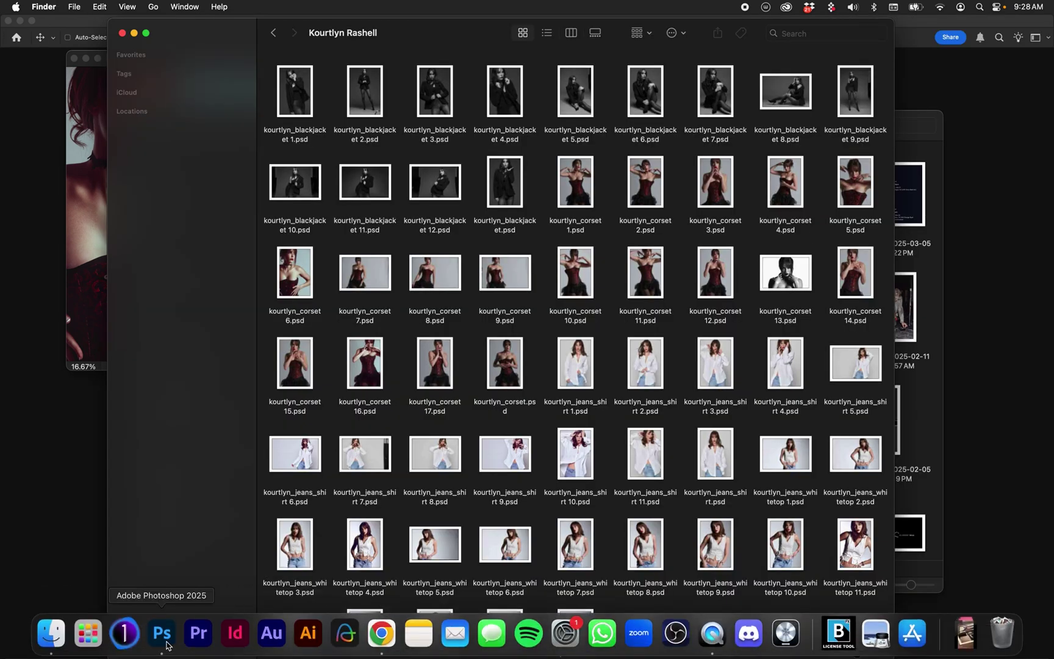
left_click(162, 634)
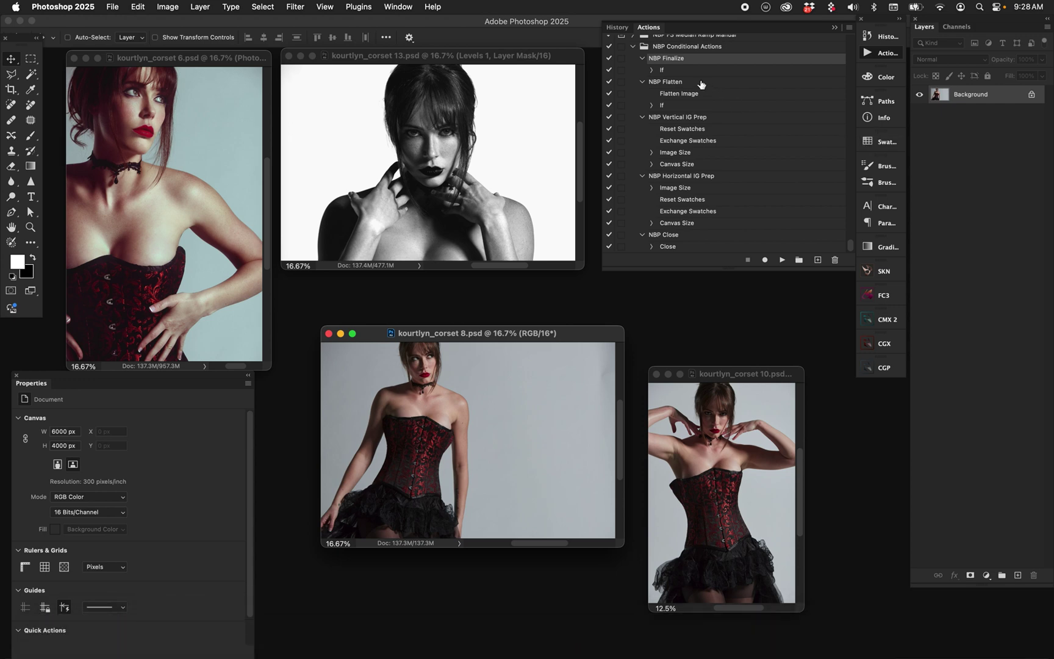
Expand NBP Finalize's If step and make corset 13 the active document.
left_click(651, 70)
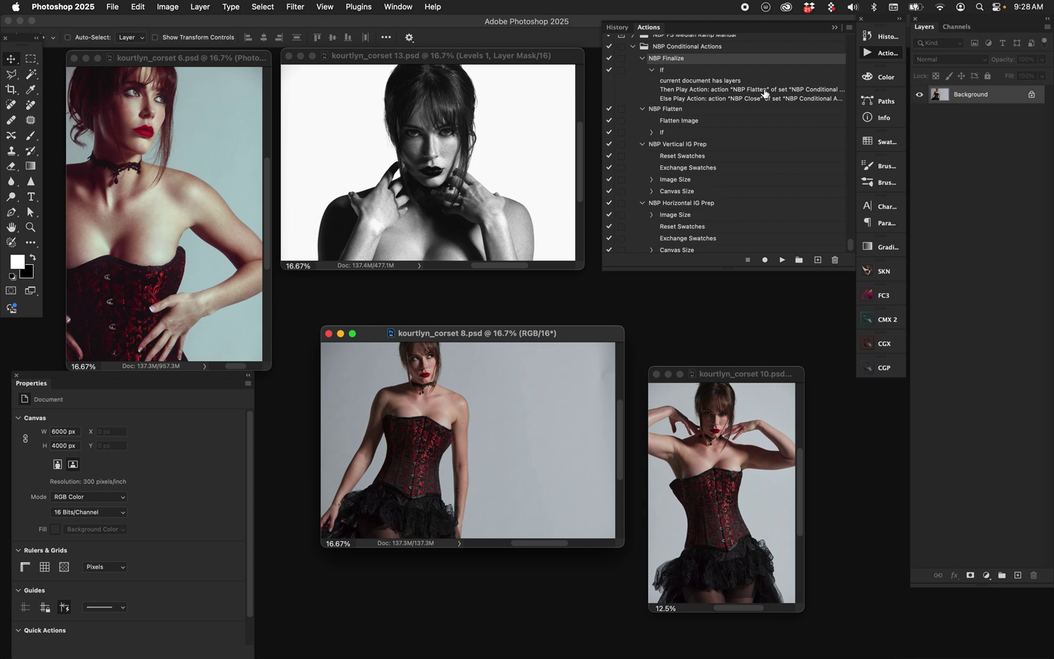
left_click(511, 167)
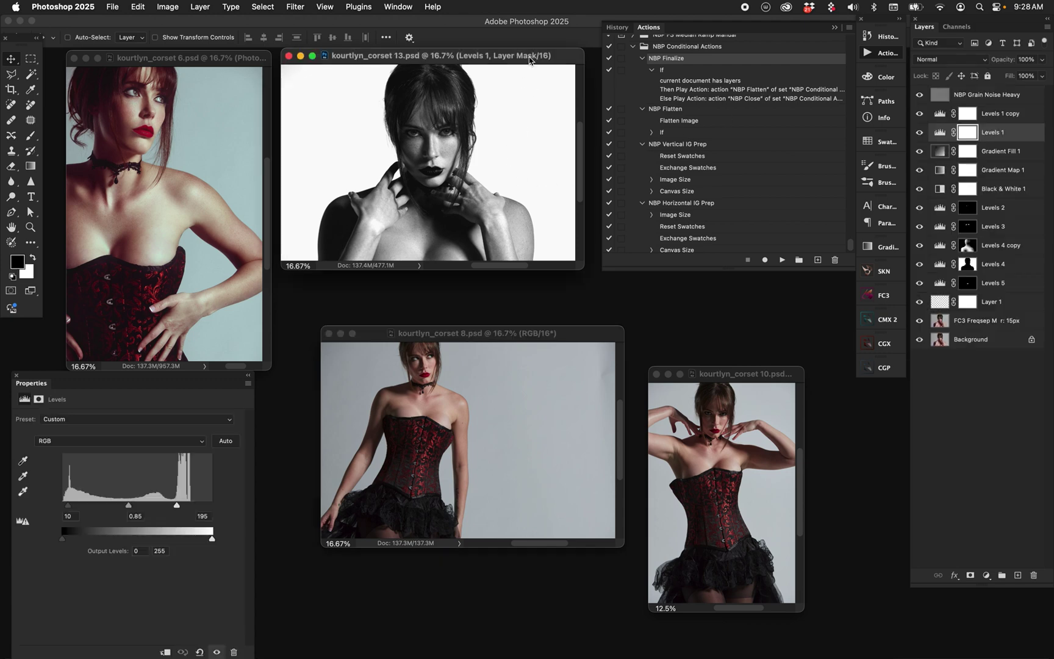
mouse_move(524, 59)
left_mouse_down()
mouse_move(507, 61)
mouse_move(519, 61)
left_mouse_up()
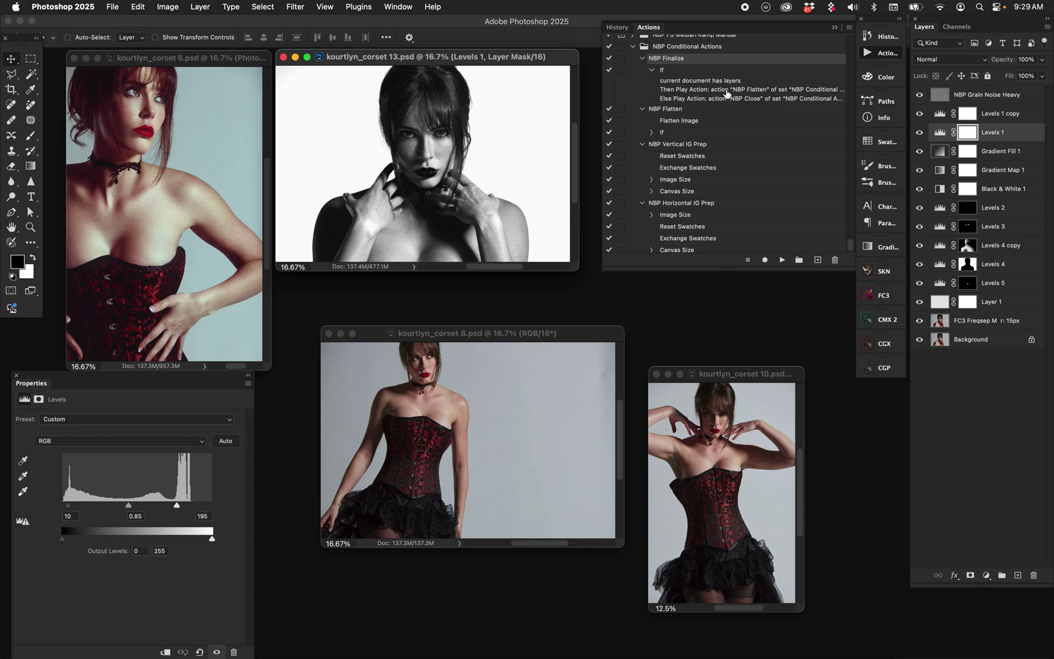
Select NBP Flatten's Flatten Image step and expand its landscape If condition.
left_click(673, 111)
left_click(673, 122)
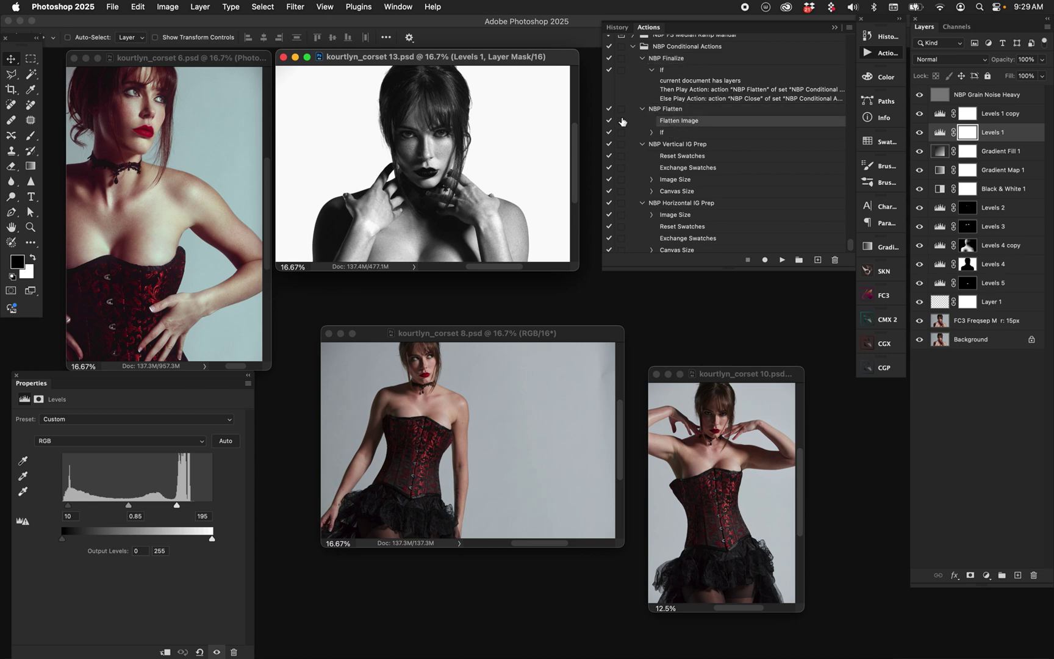
left_click(651, 132)
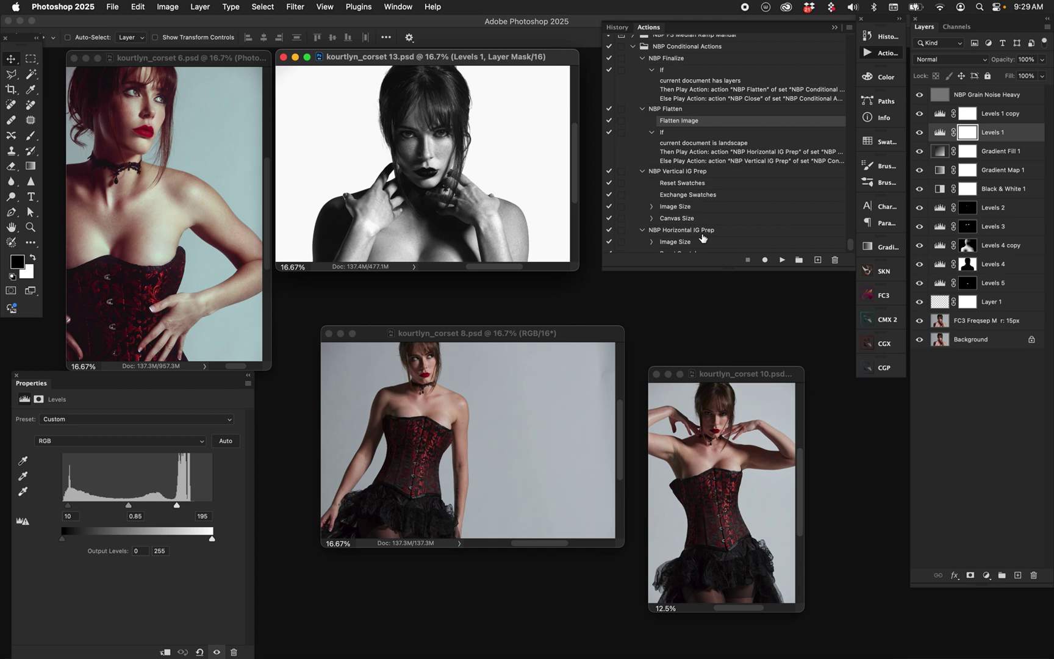
left_click(51, 636)
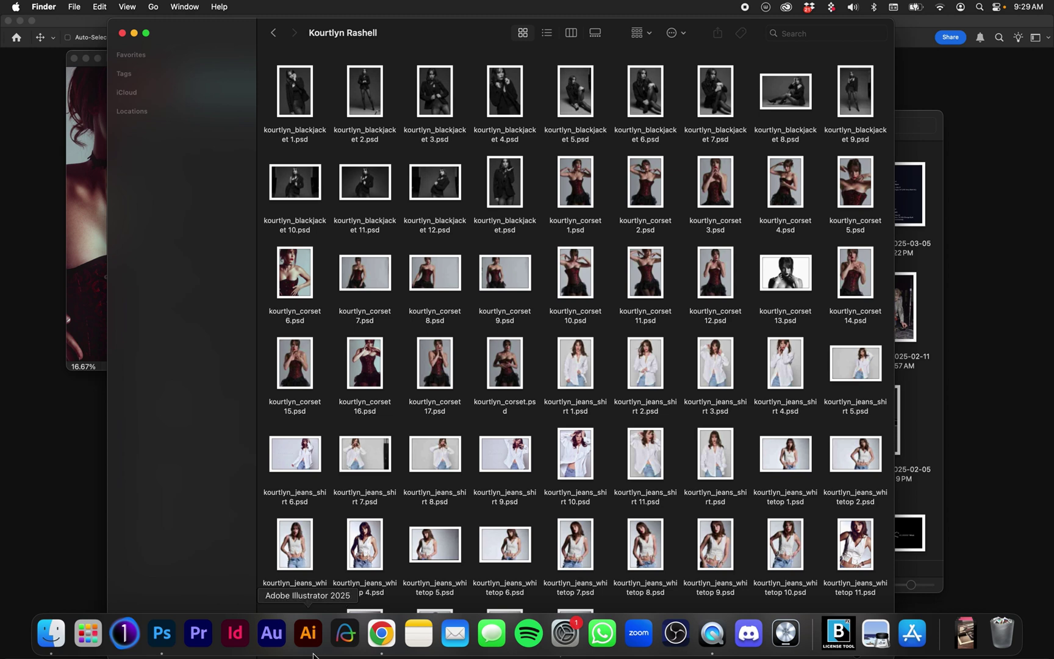
left_click(162, 634)
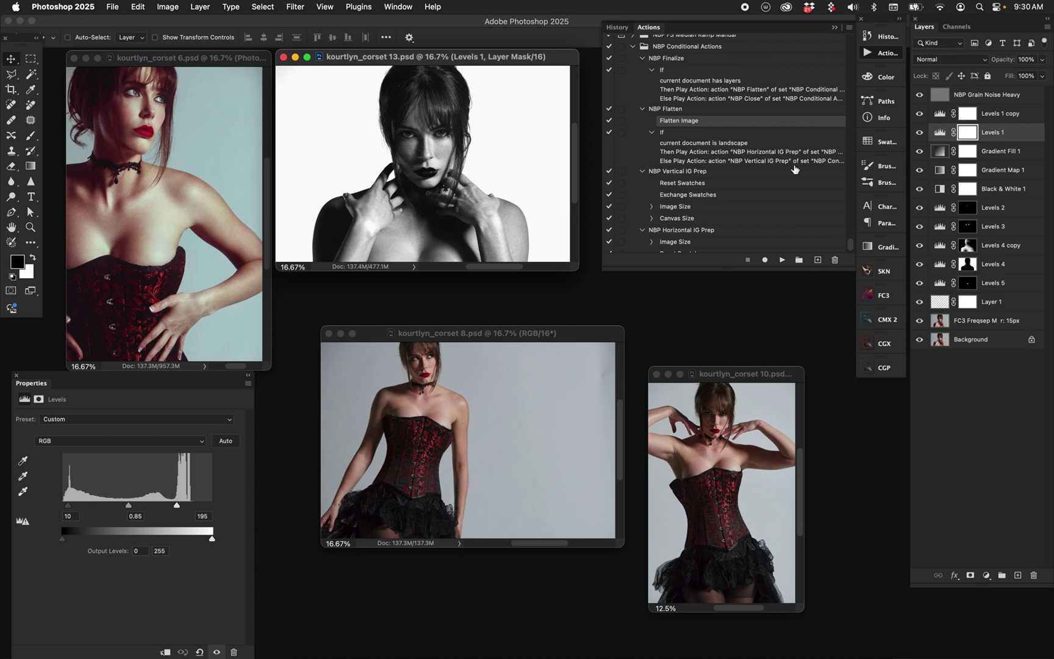
Select the NBP Close action and collapse the If step under NBP Finalize.
scroll(726, 201, "down", 3)
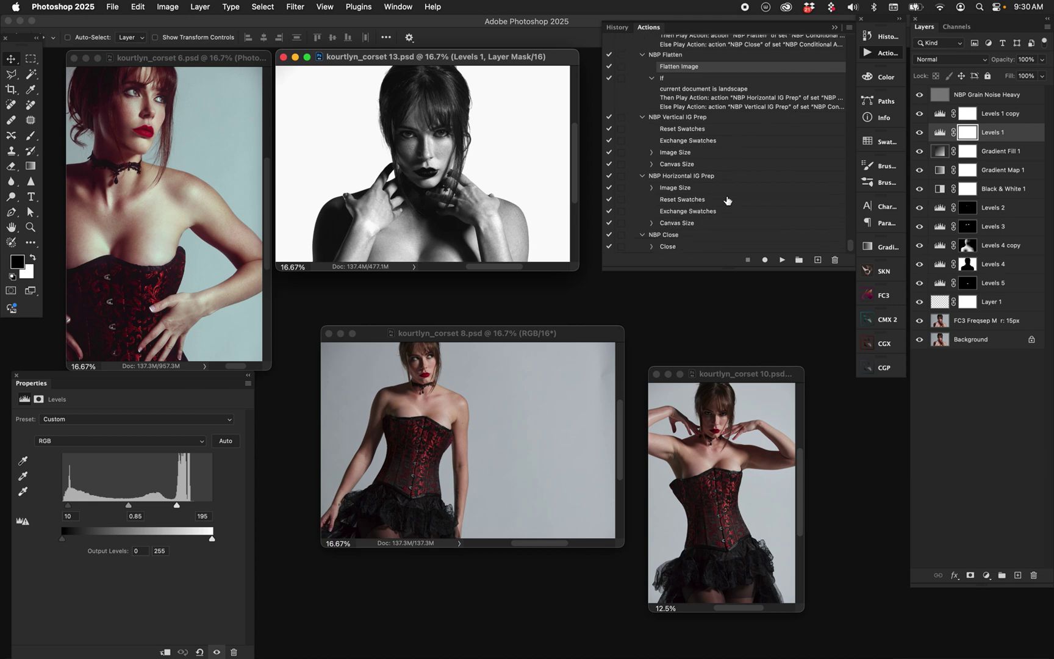
left_click(675, 236)
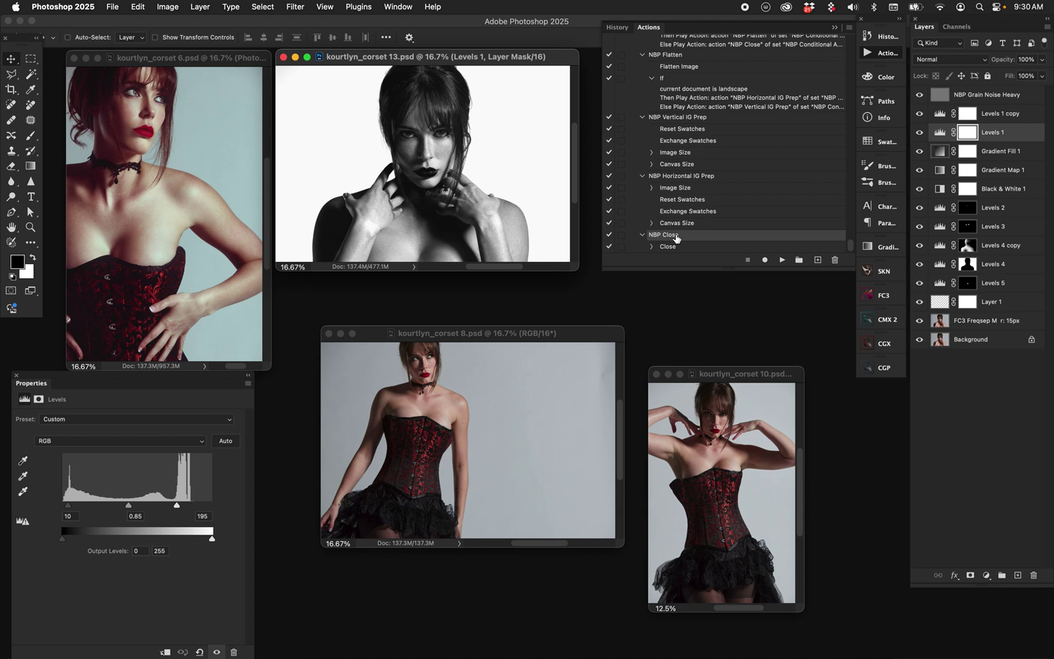
scroll(736, 186, "up", 2)
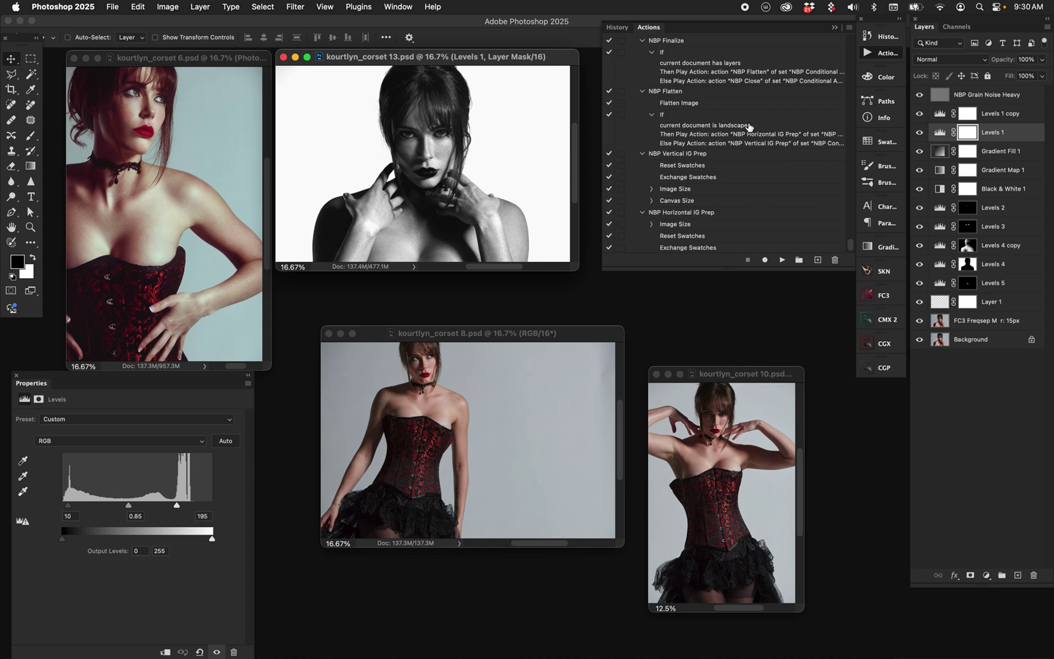
left_click(650, 53)
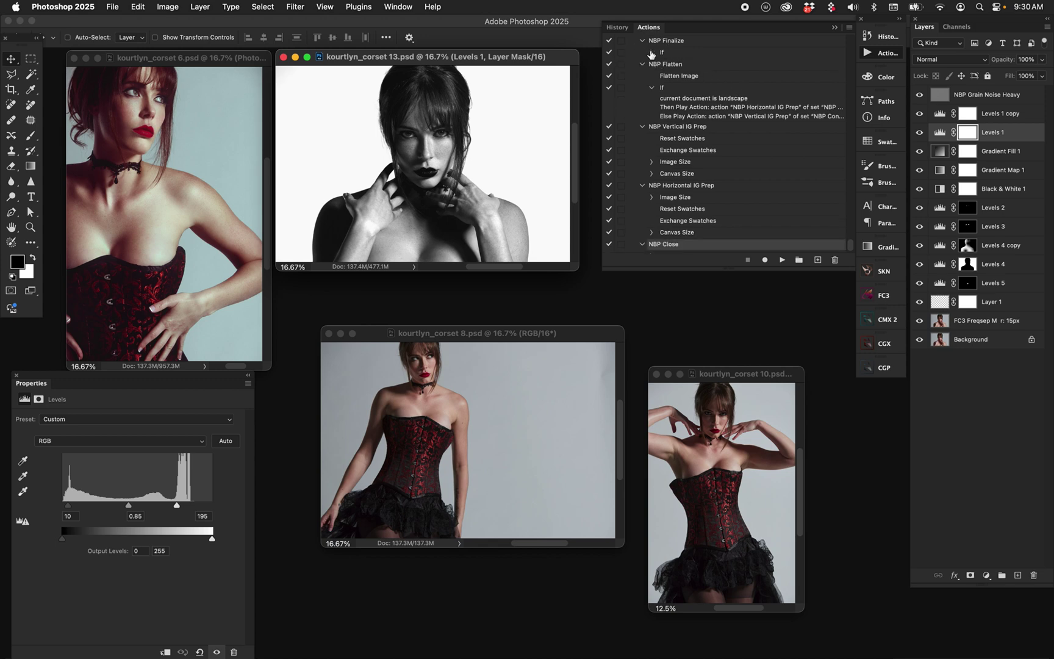
Collapse NBP Flatten's If and run NBP Finalize on corset 13, making a 2048 px black-padded square.
left_click(651, 87)
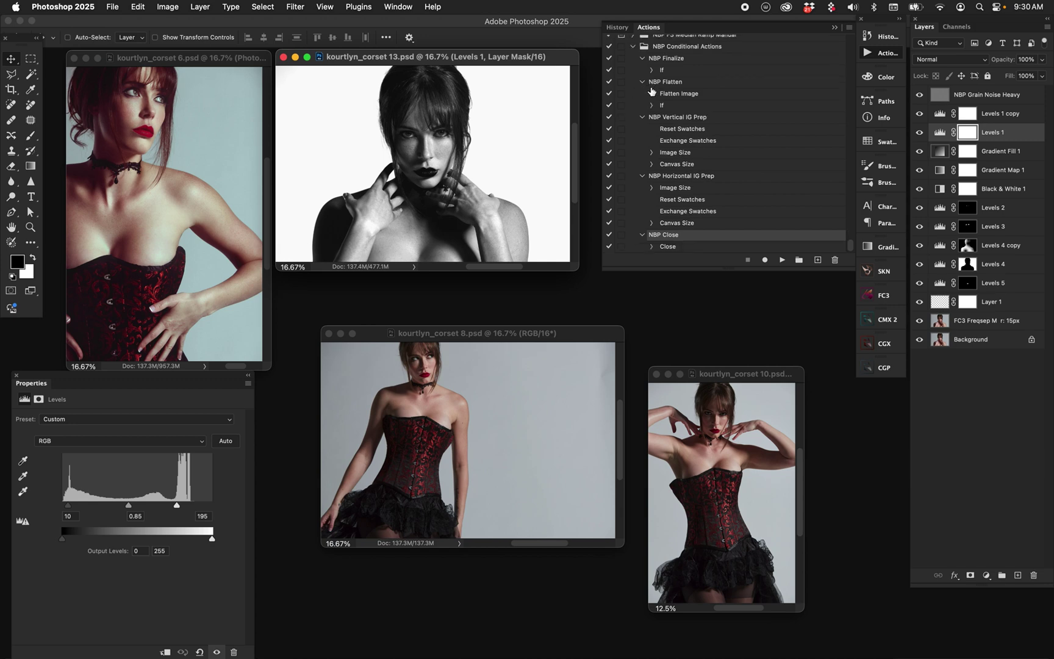
left_click_drag(518, 66, 531, 91)
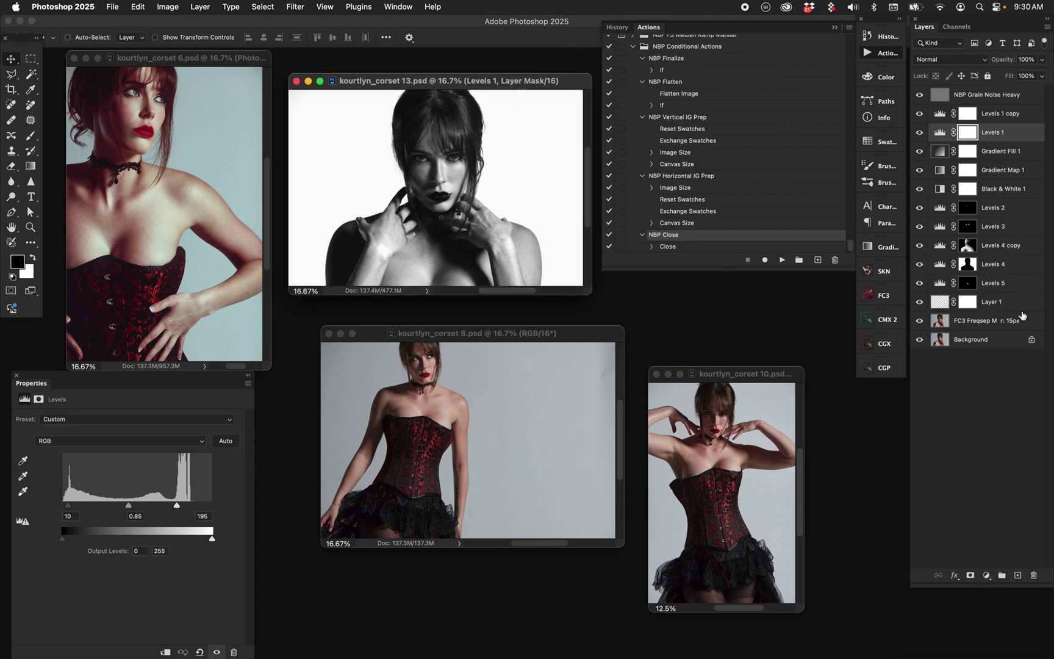
left_click(671, 59)
left_click(783, 261)
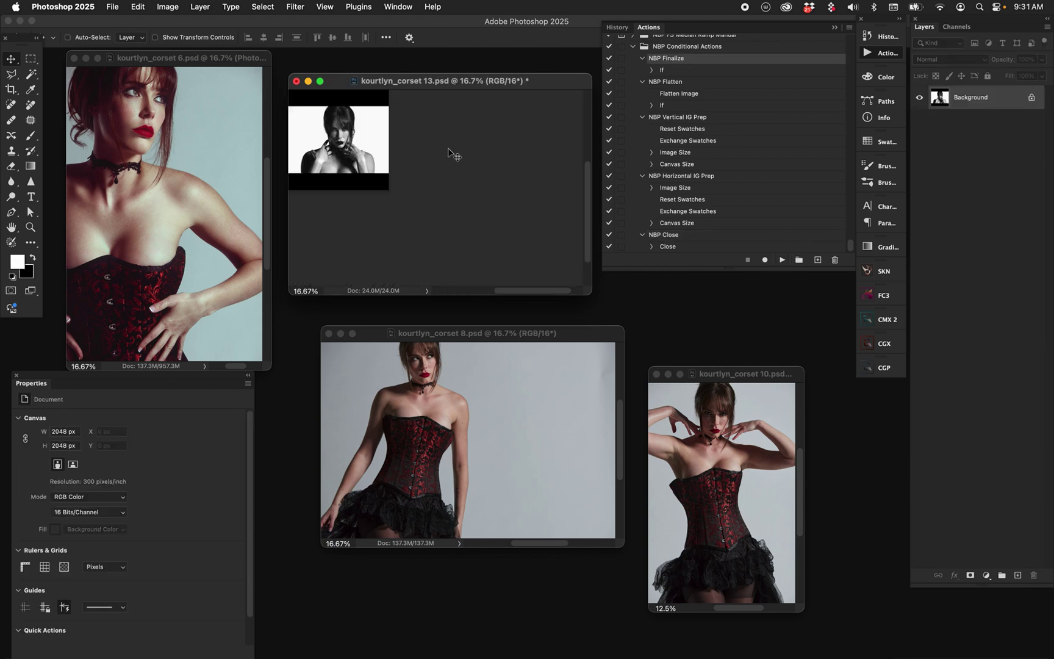
key("super+equal")
key("super+equal")
key("super+equal")
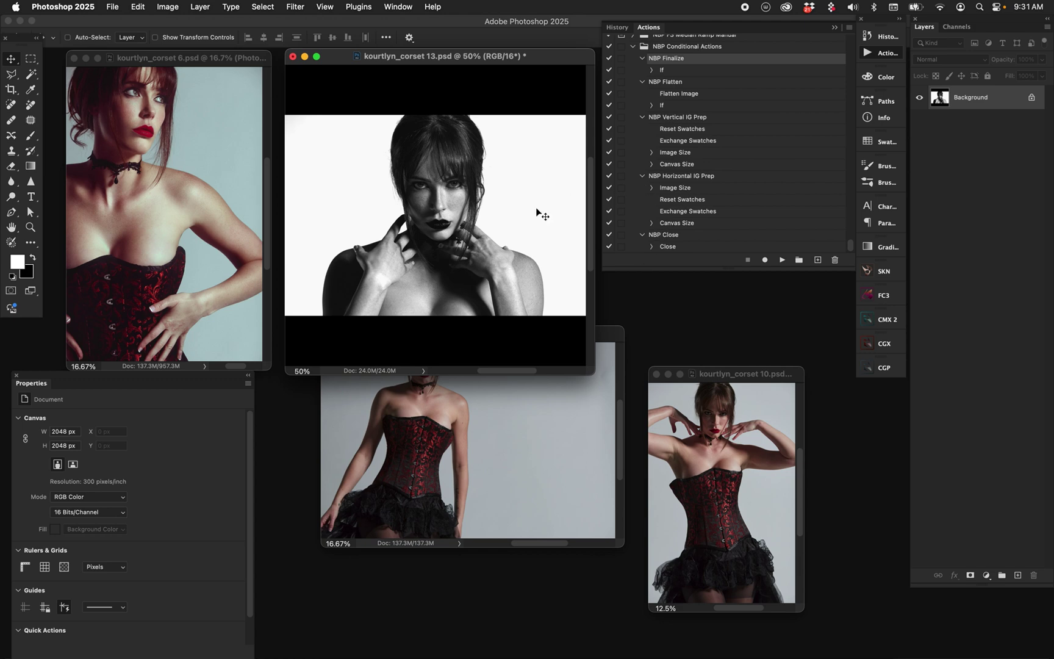
Run NBP Finalize on corset 8 so its Else branch closes the document.
left_click(514, 449)
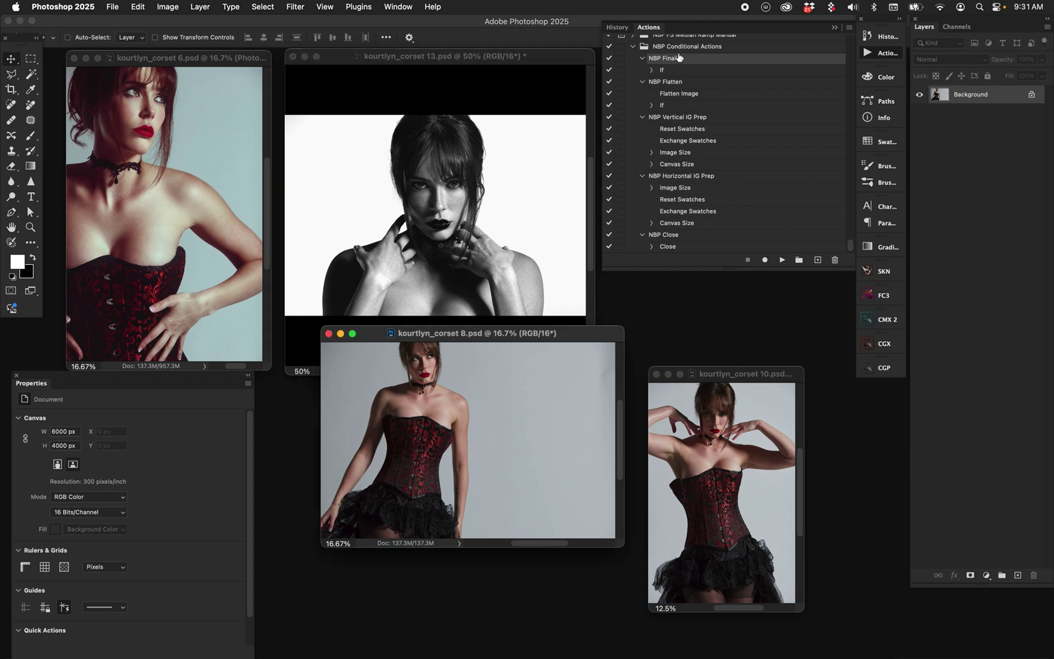
left_click(781, 259)
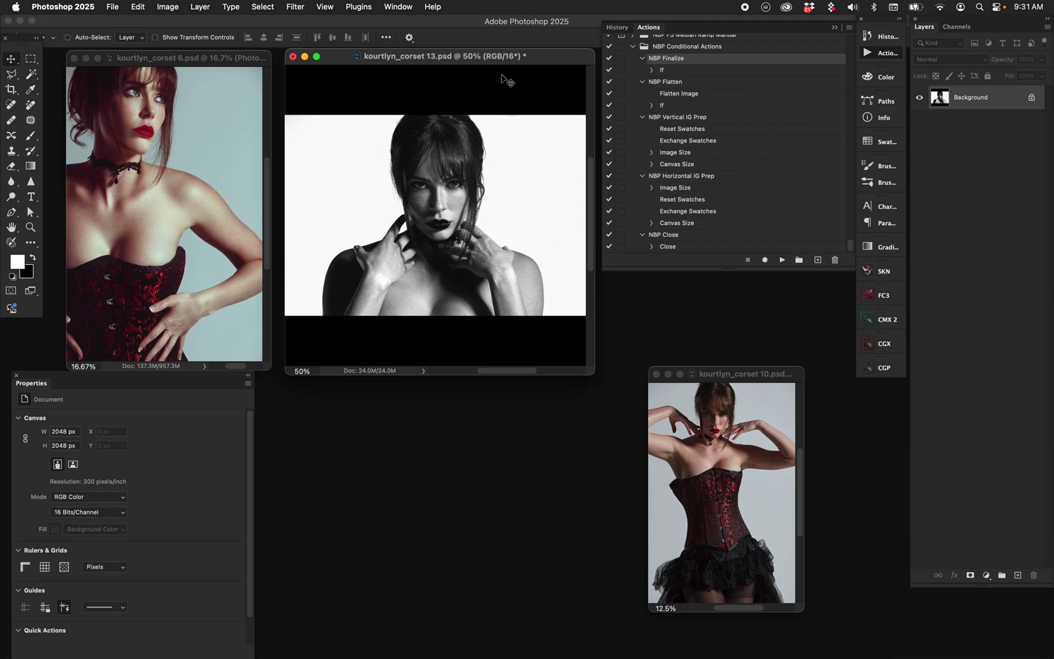
left_click_drag(493, 59, 494, 72)
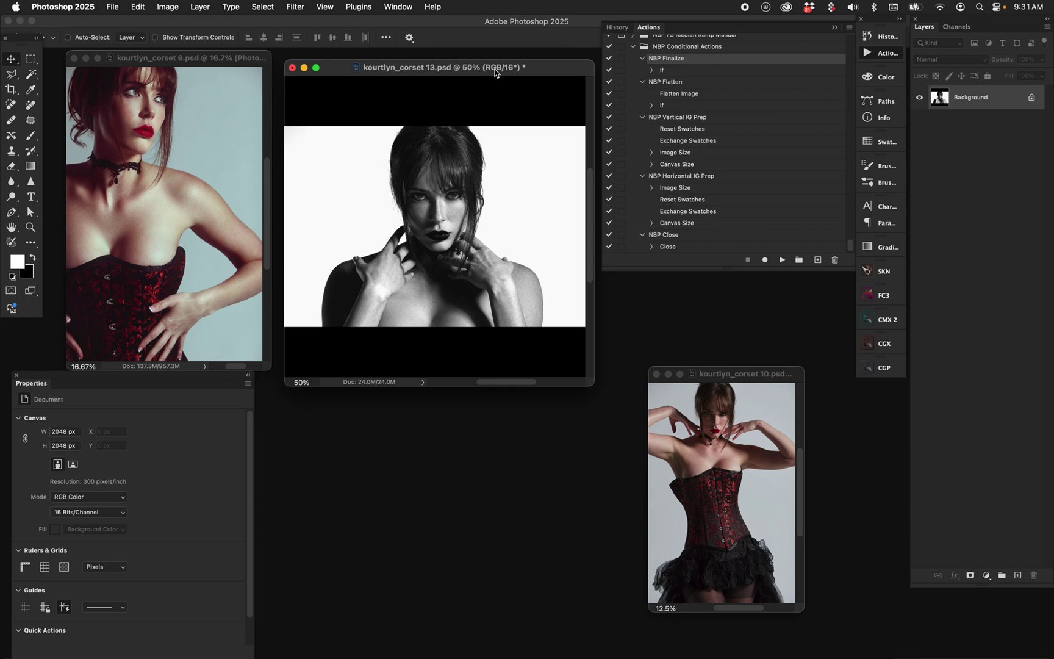
Revert corset 13 to its saved layered version, zoom out to 16.7%, and move it right.
left_click(112, 7)
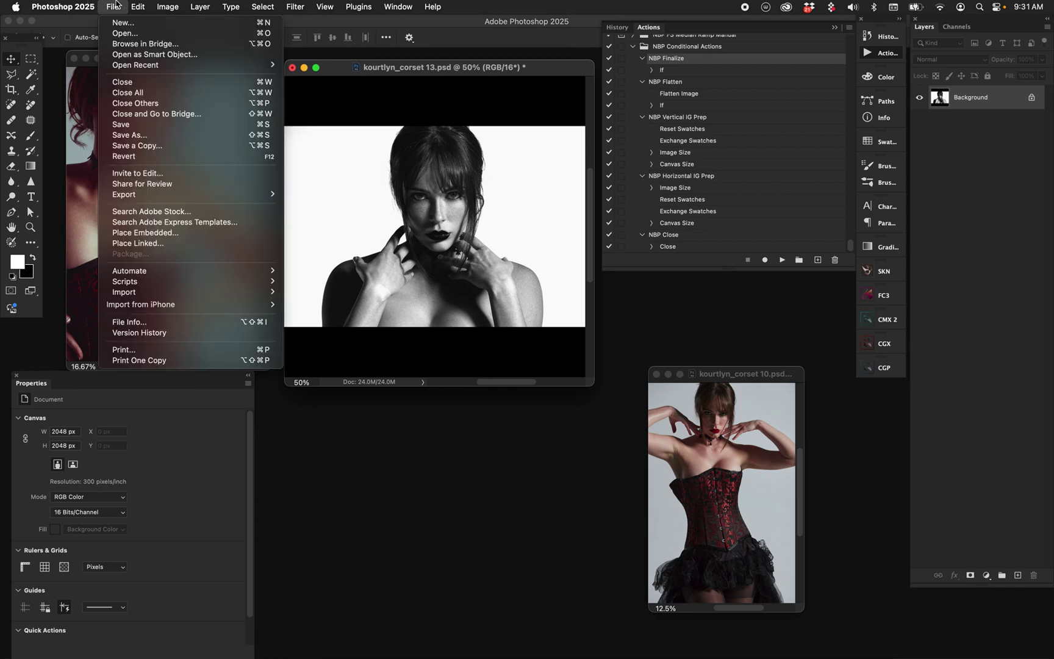
left_click(163, 156)
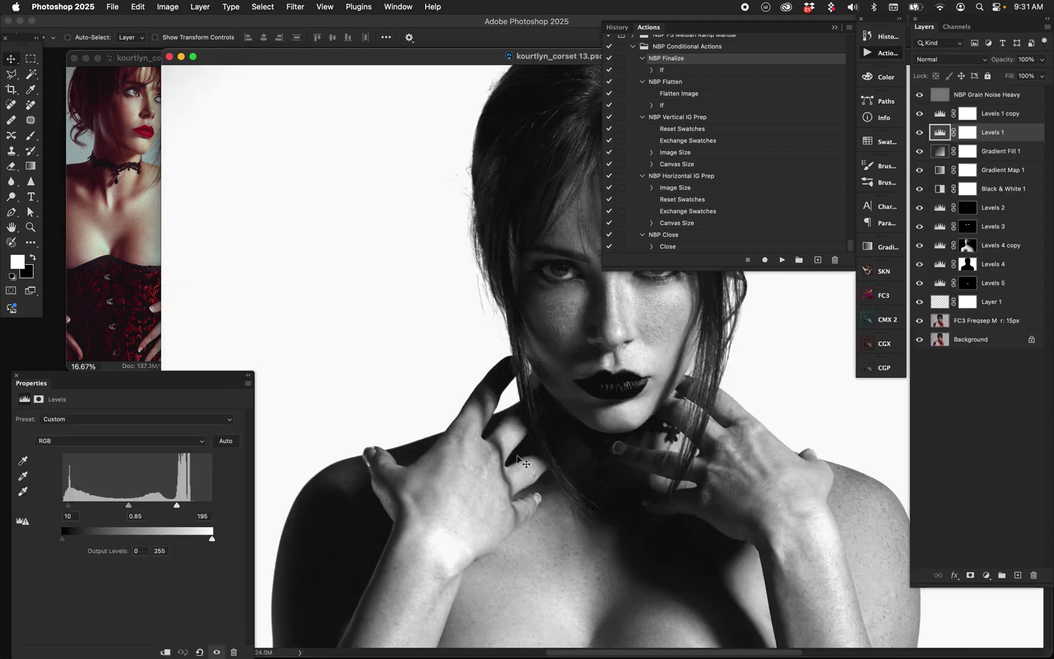
key("super+minus")
key("super+minus")
key("super+minus")
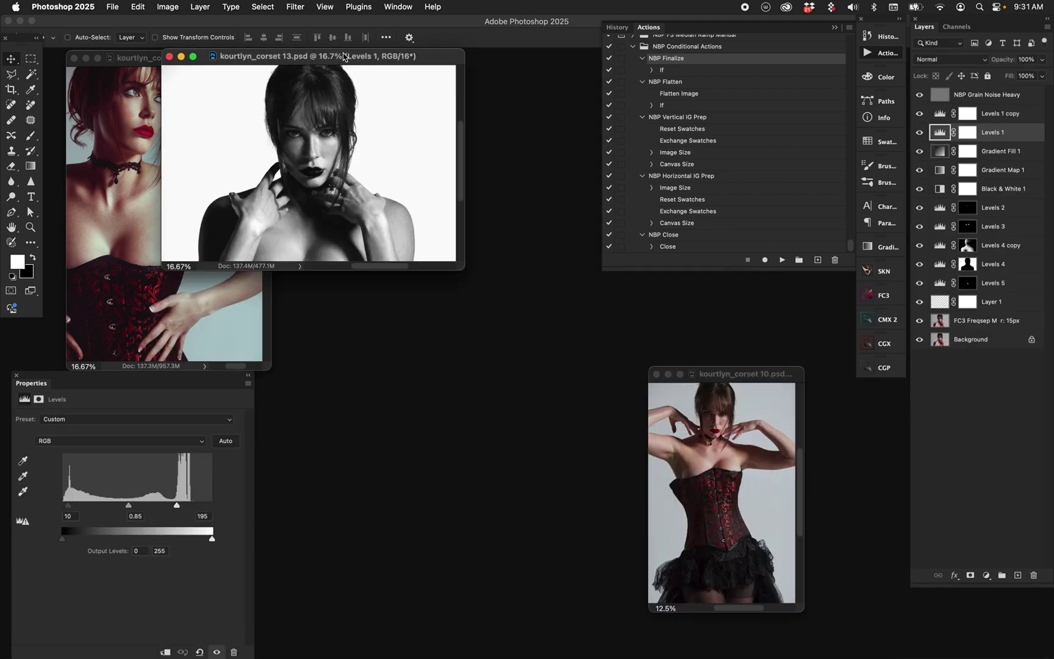
left_click_drag(342, 54, 450, 66)
Run NBP Finalize on corset 6 and move its window to the lower centre.
left_click(173, 222)
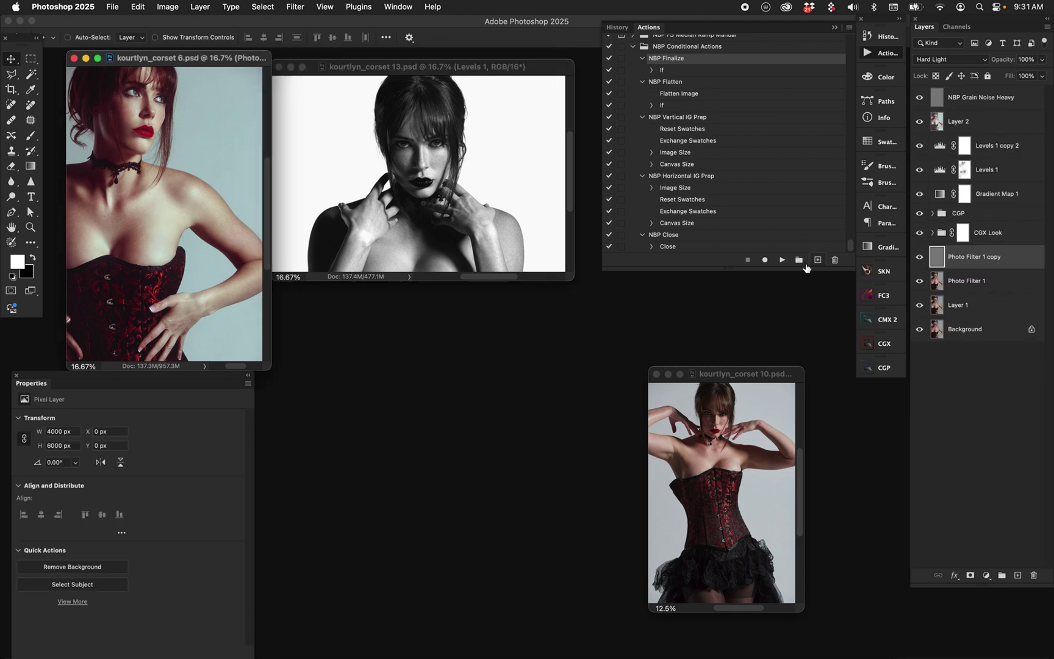
left_click(782, 259)
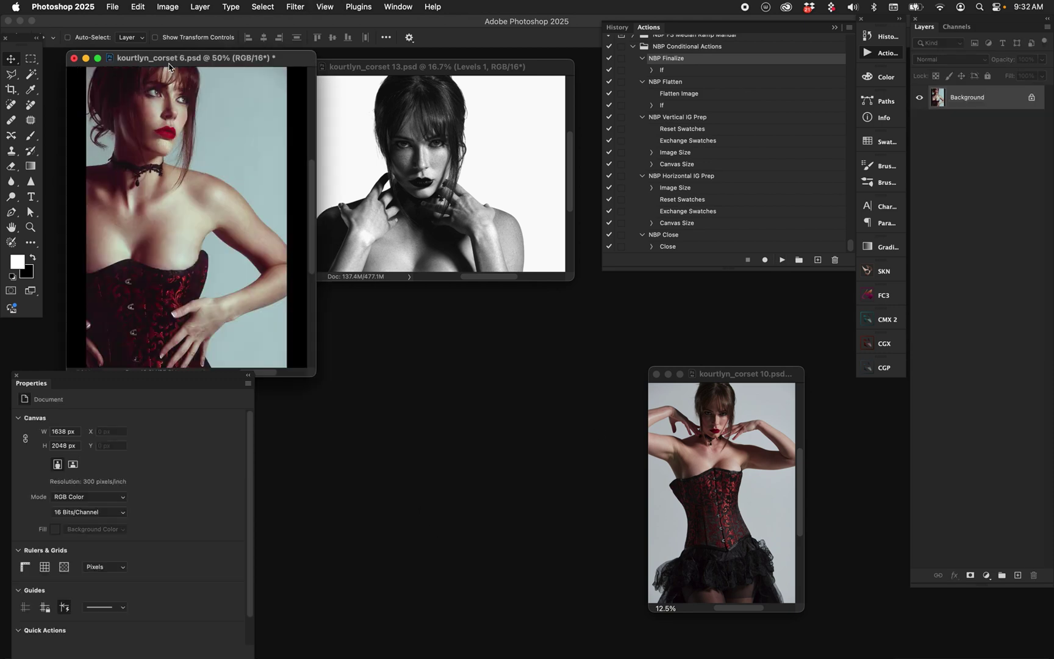
left_click_drag(168, 65, 403, 320)
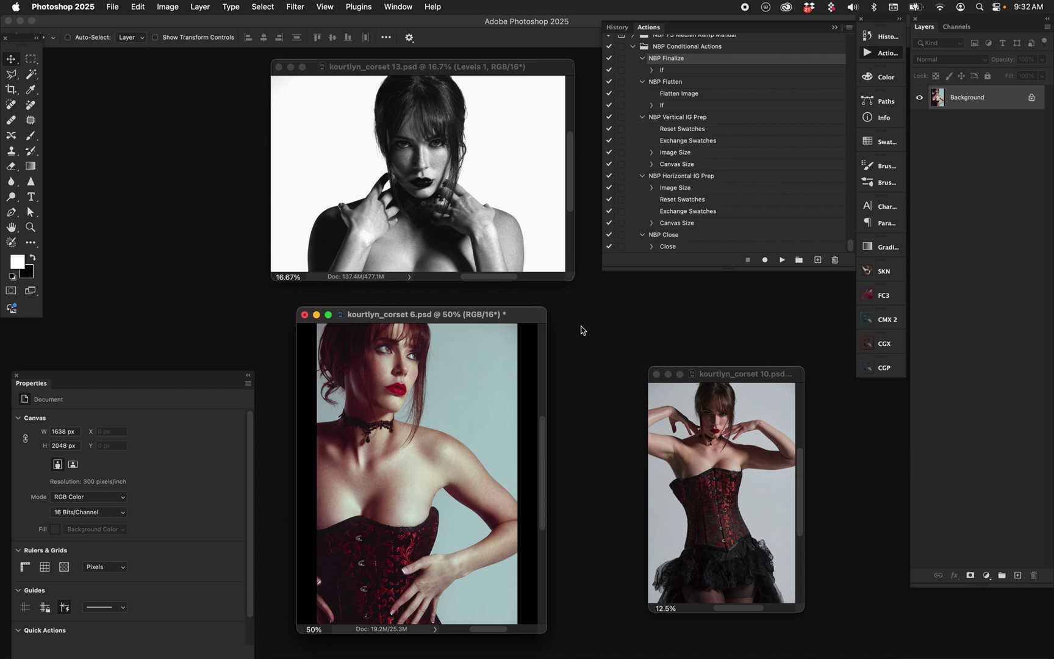
Revert kourtlyn_corset 6.psd to its saved layered version, zoom to 12.5% and move it upper left.
left_click(114, 7)
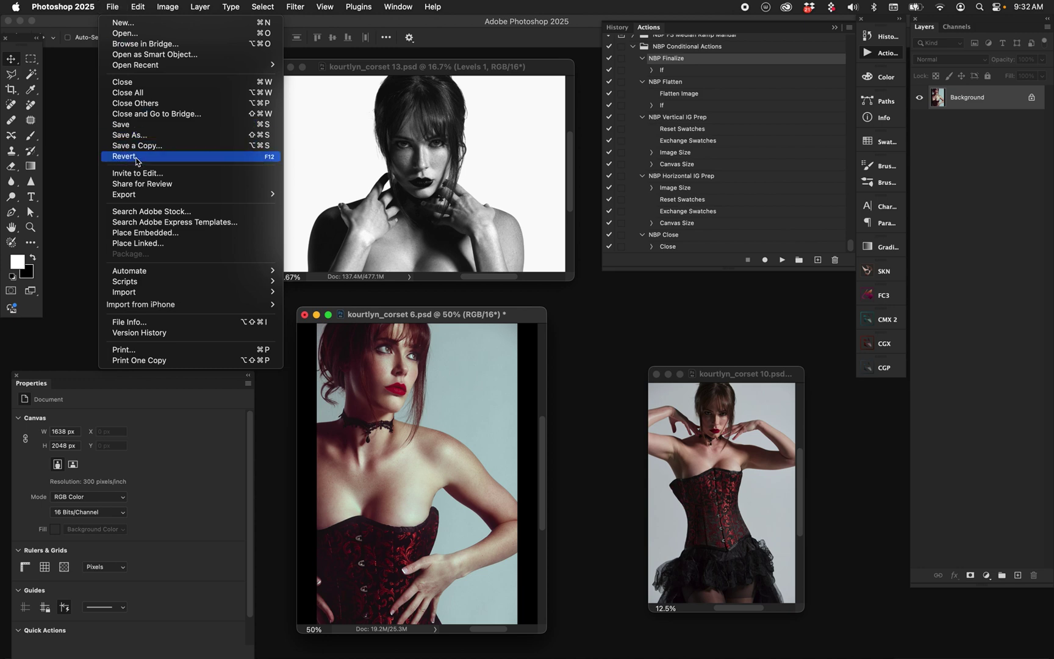
key("Escape")
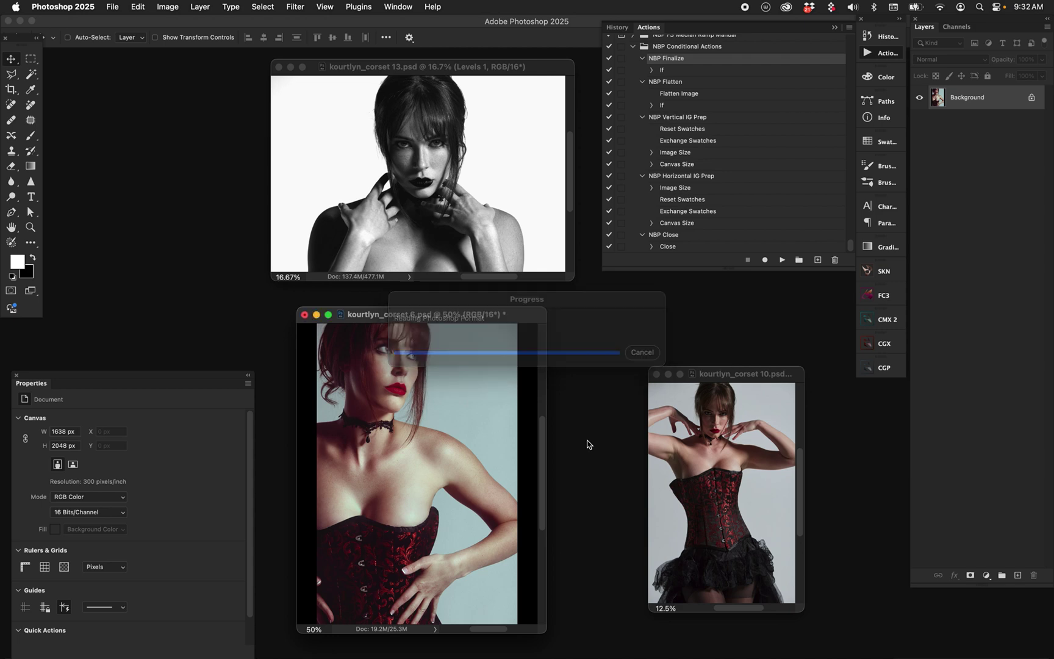
key("super+minus")
key("super+minus")
key("super+minus")
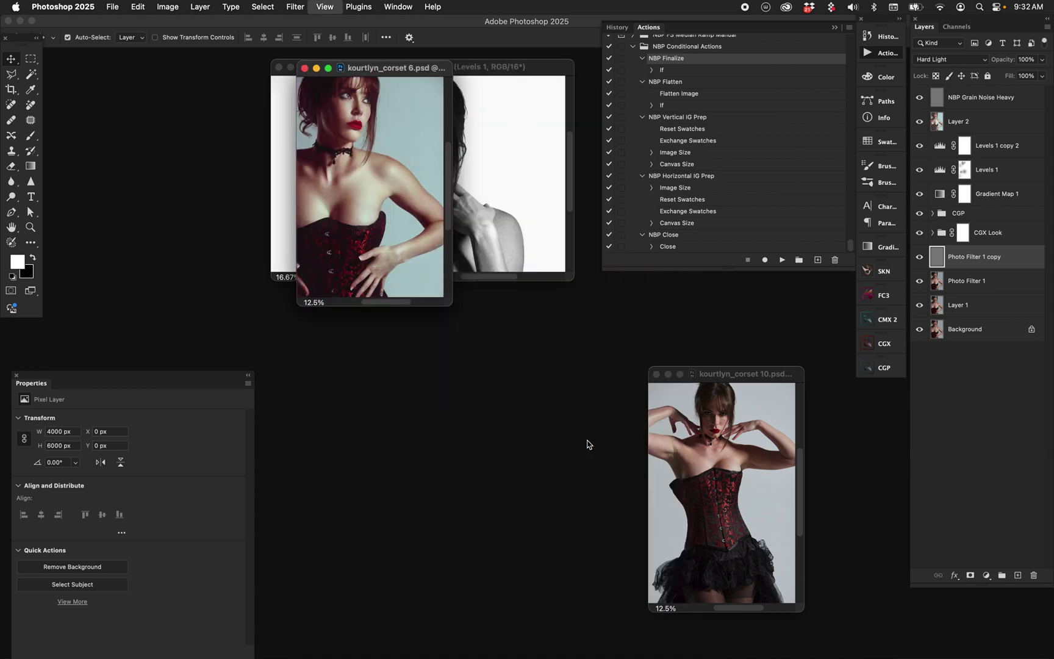
left_click_drag(403, 74, 183, 95)
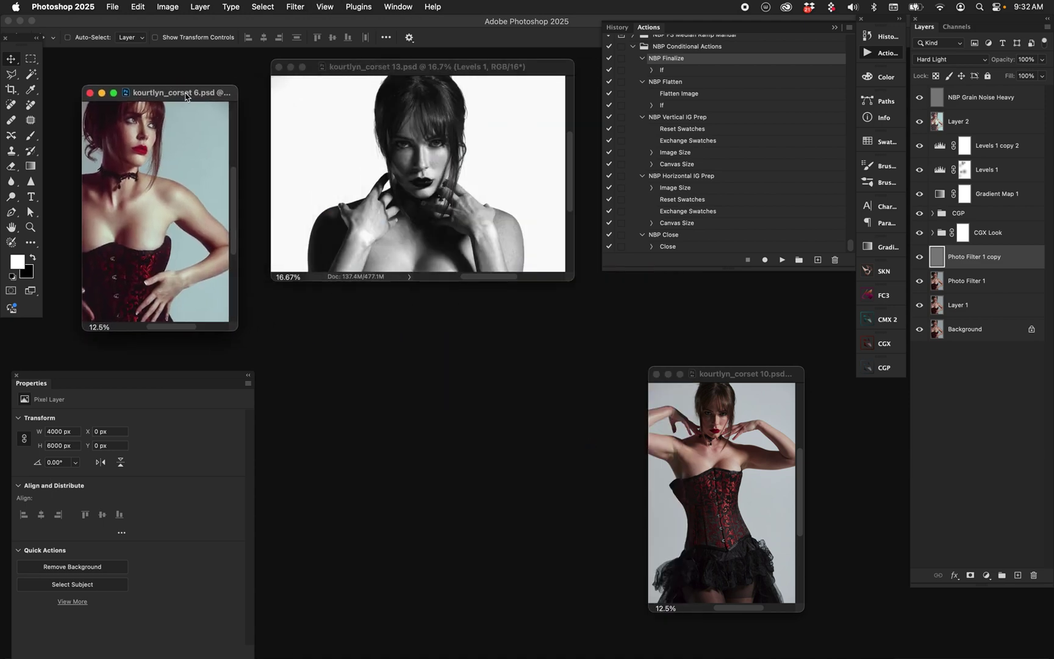
Review the NBP Finalize If step (Document Has Layers, Then NBP Flatten) and cancel unchanged.
left_click(397, 144)
key("super+minus")
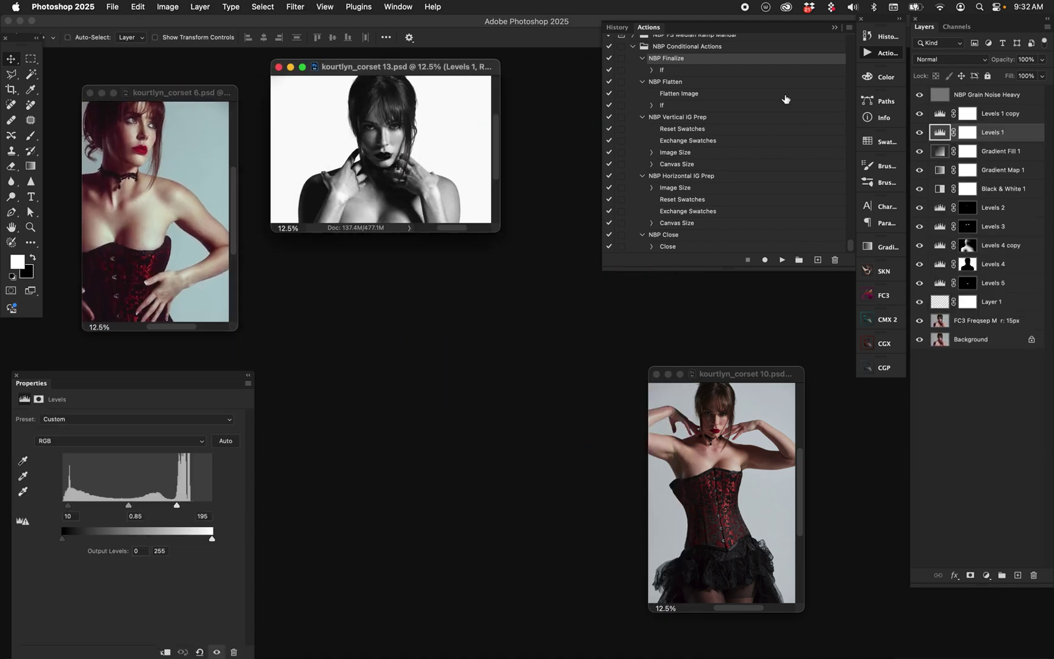
left_click(651, 69)
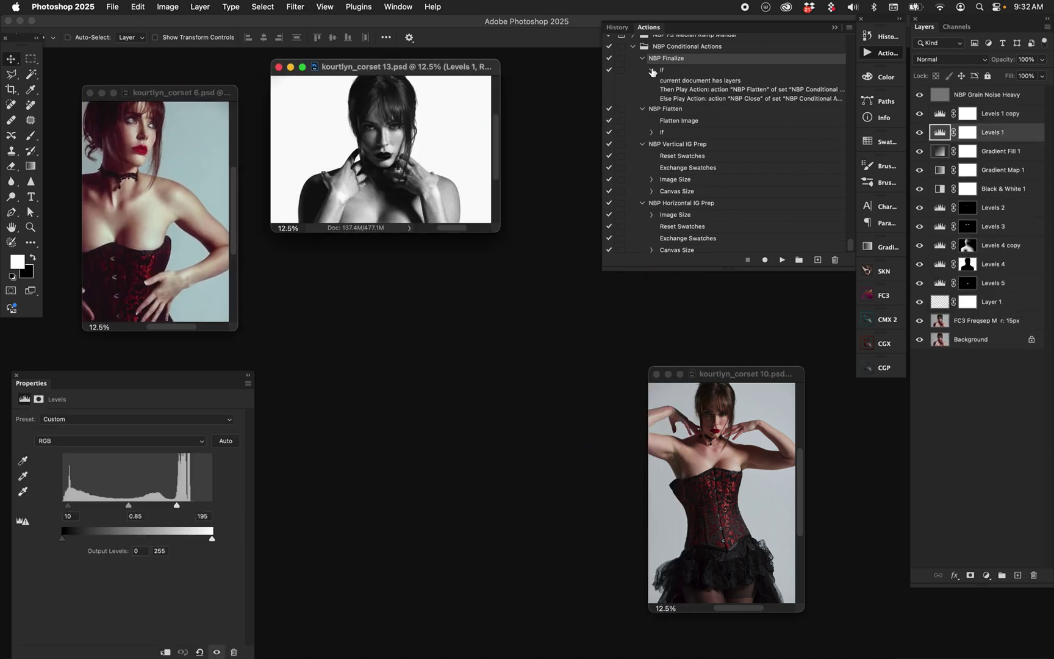
double_click(699, 88)
left_click(542, 289)
left_click(544, 289)
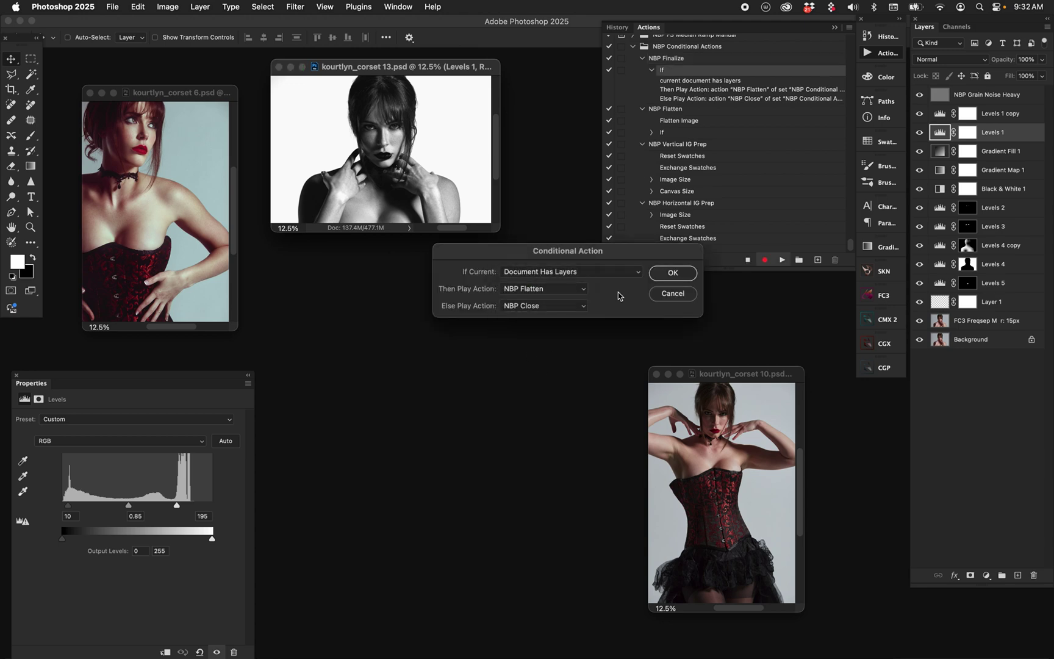
left_click(602, 272)
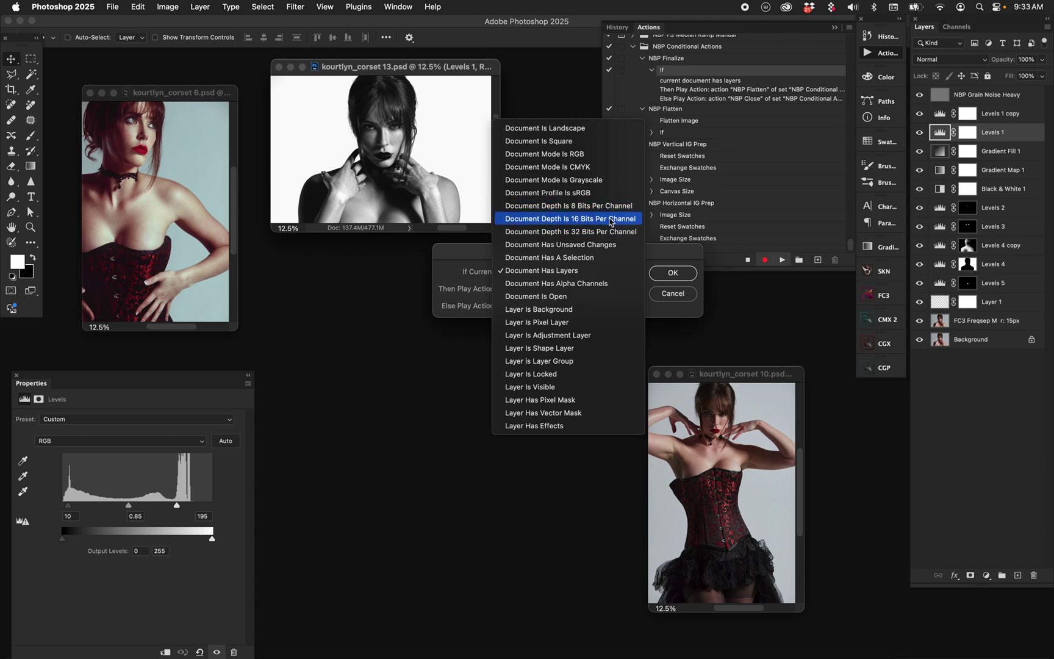
left_click(452, 261)
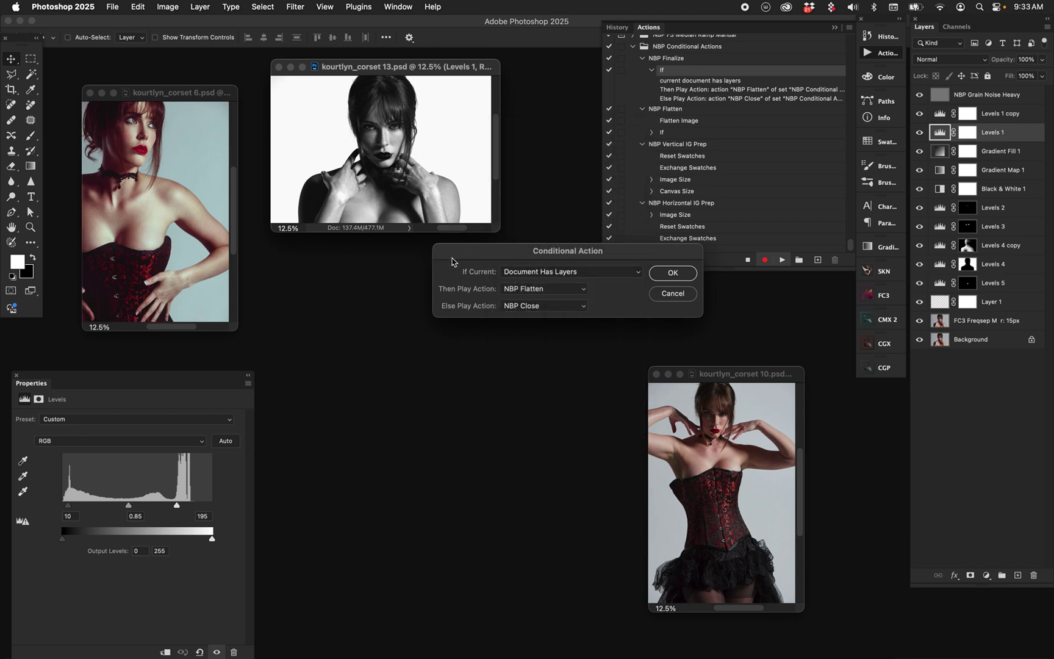
left_click(667, 294)
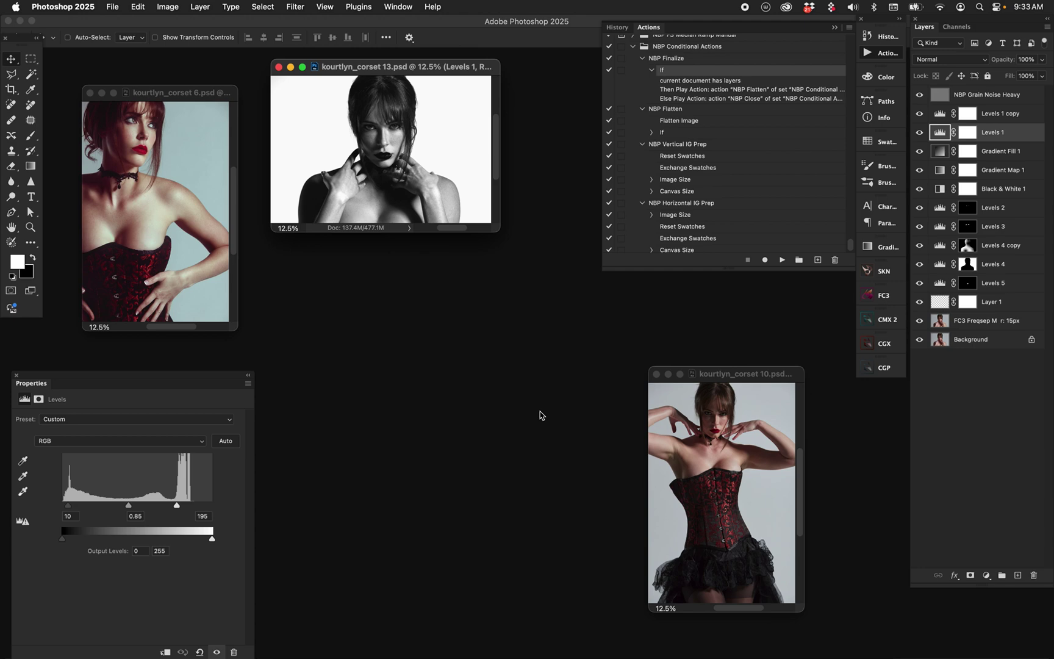
Collapse the If step and select the NBP Finalize action.
left_click(849, 27)
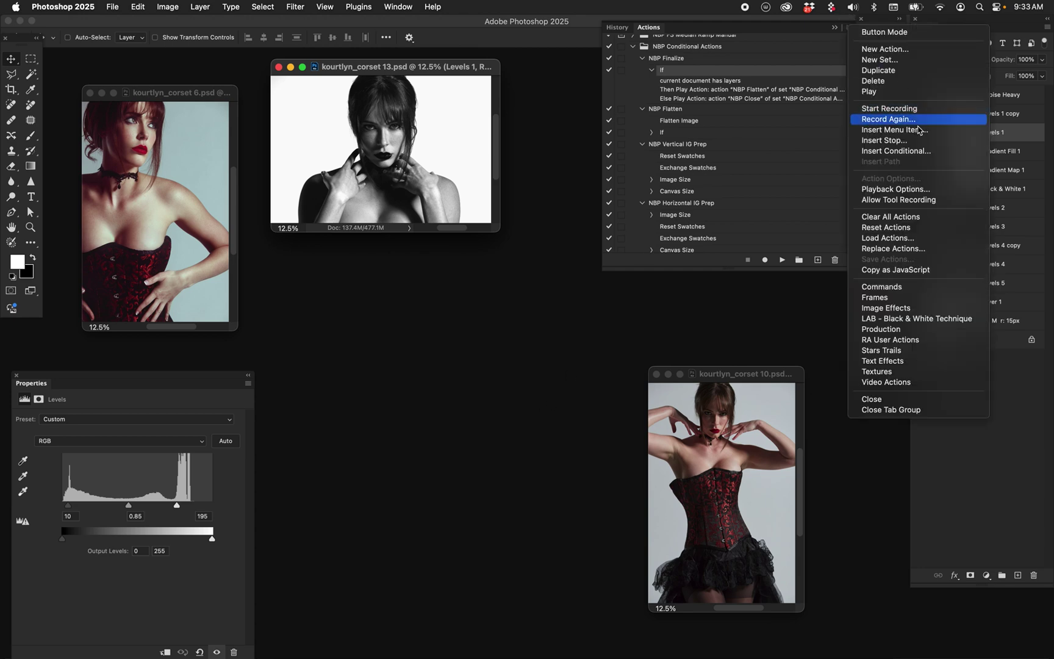
left_click(809, 53)
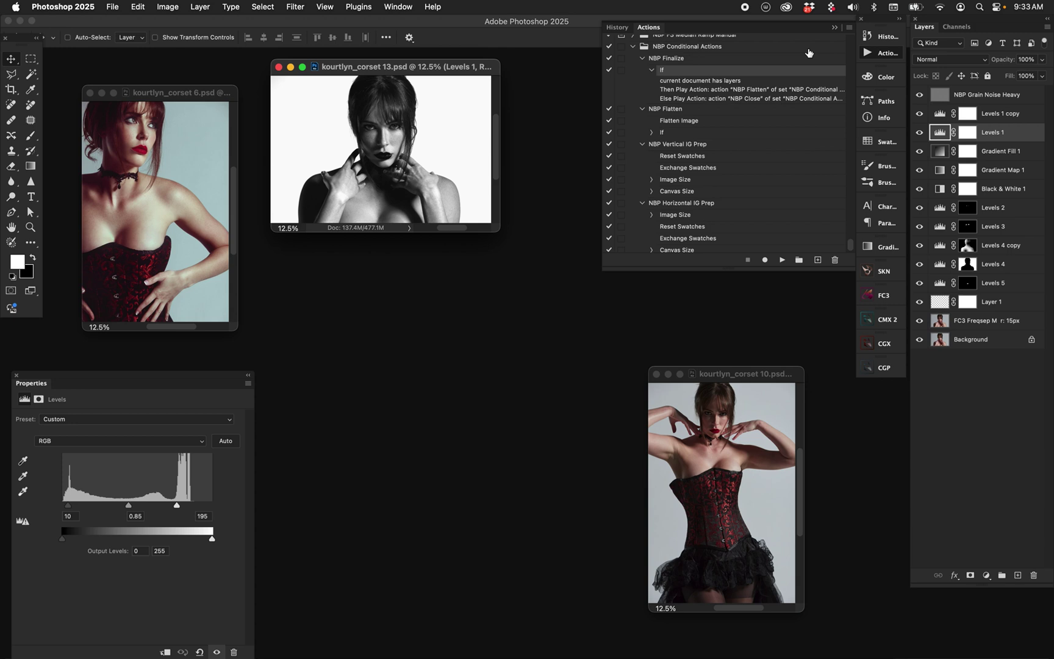
left_click(652, 69)
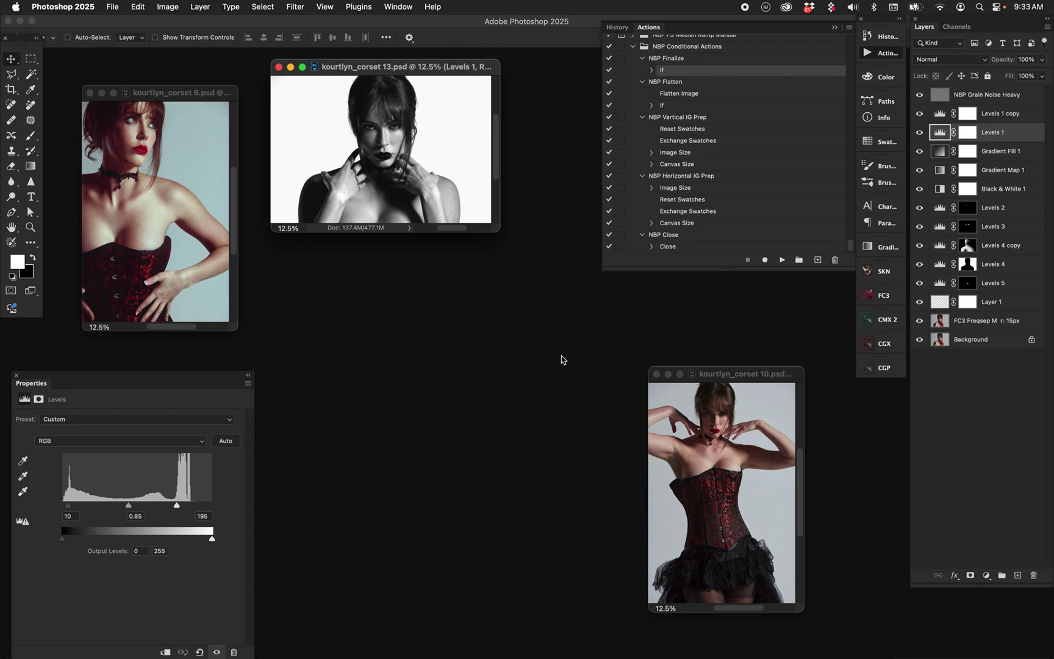
left_click(693, 59)
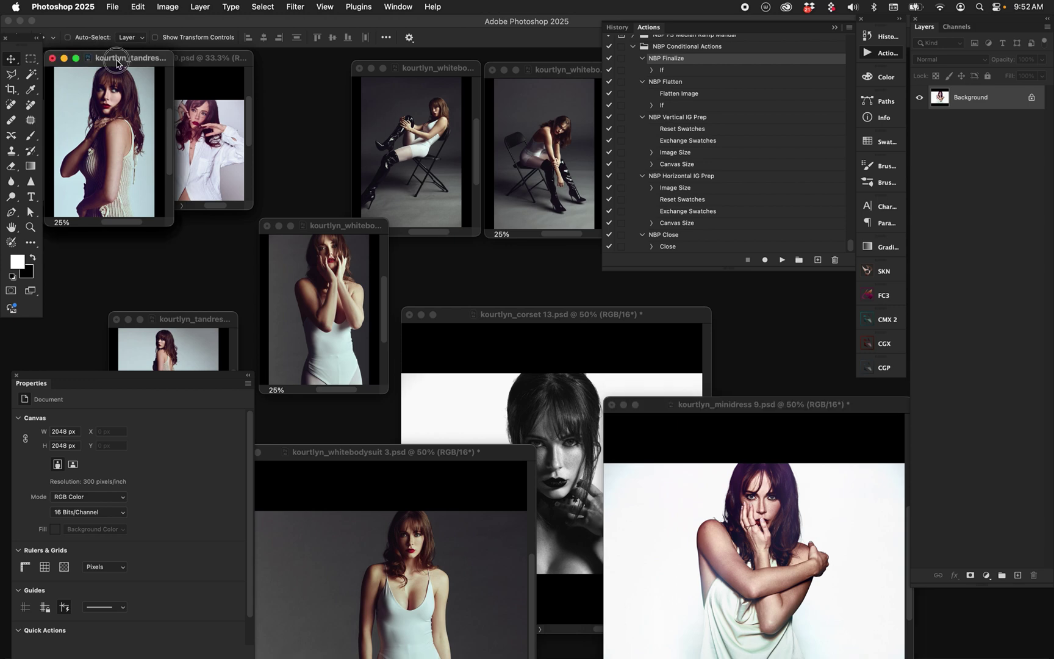
Move the whitebodysuit window upper right, jeans_shirt lower middle and minidress centre-left.
left_click(194, 63)
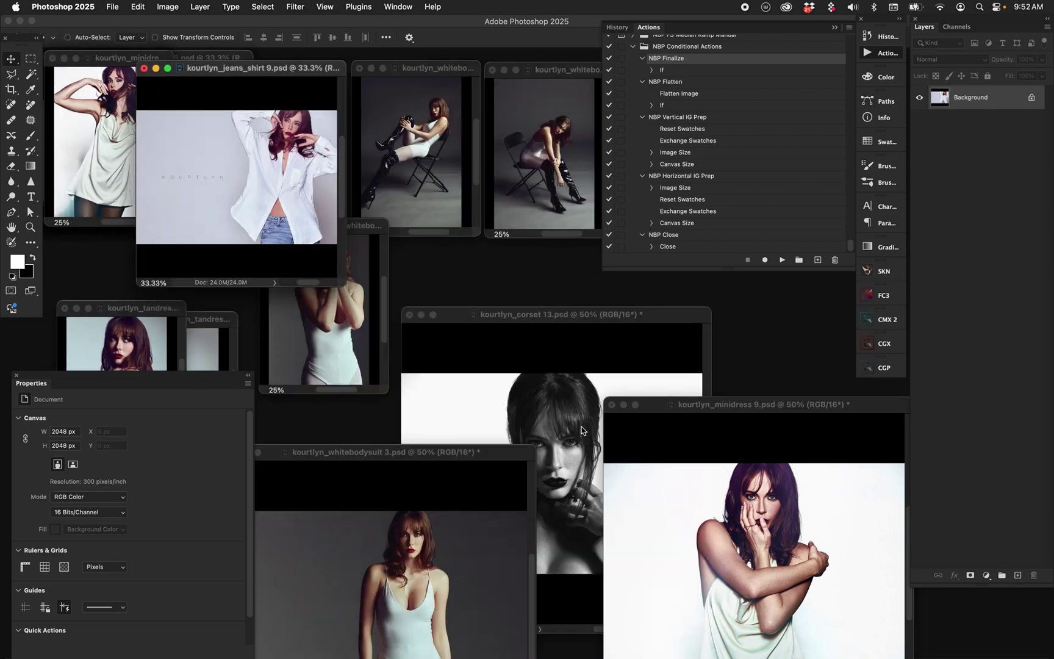
left_click(559, 406)
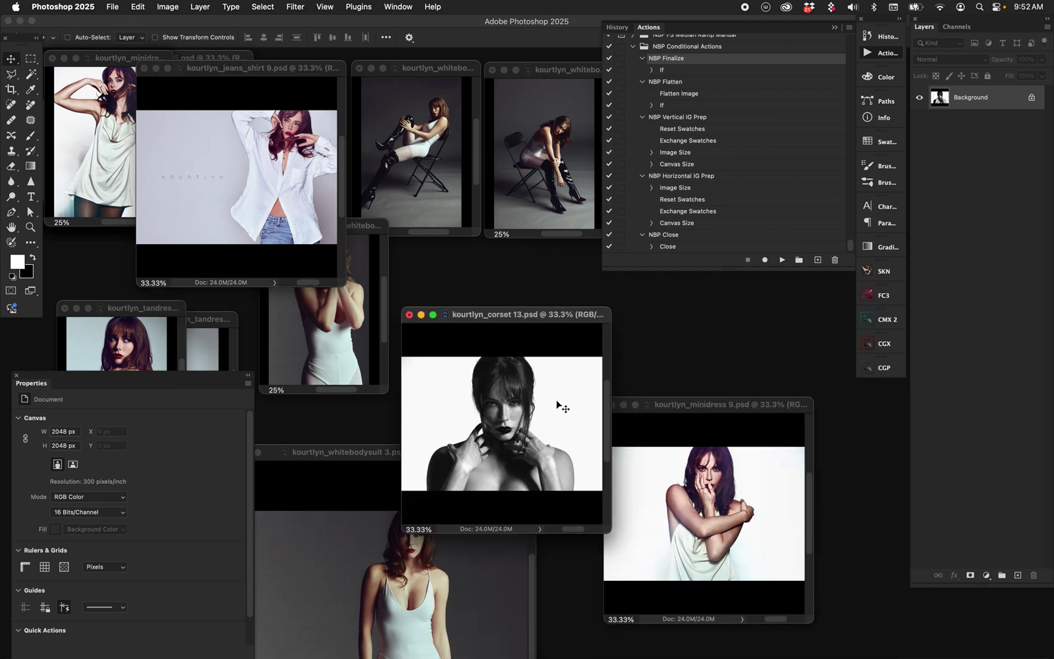
left_click(336, 491)
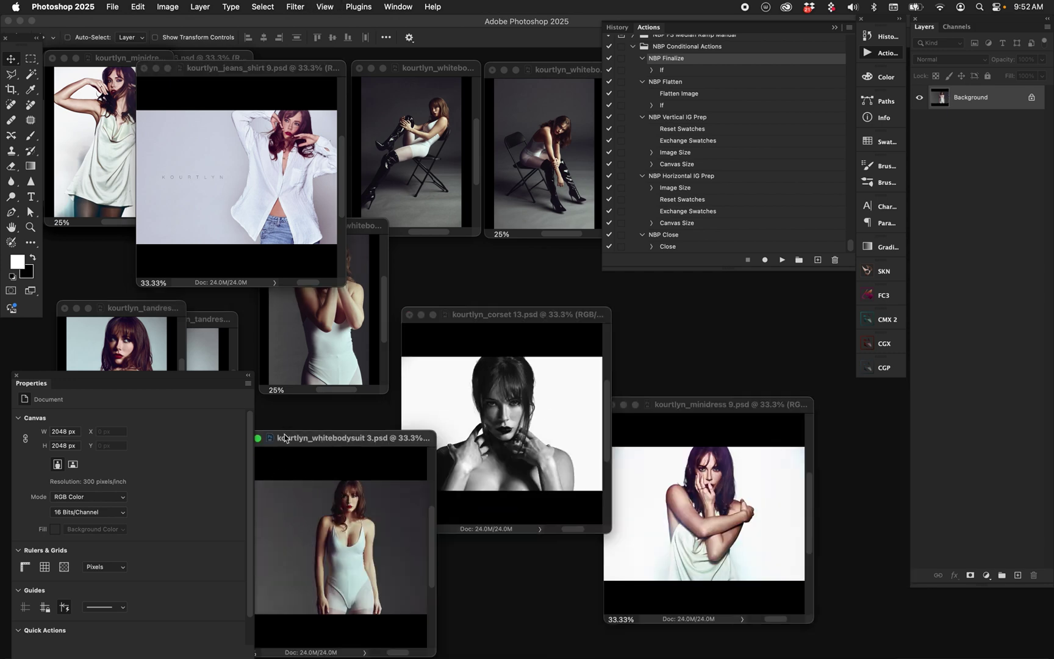
left_click_drag(283, 437, 654, 280)
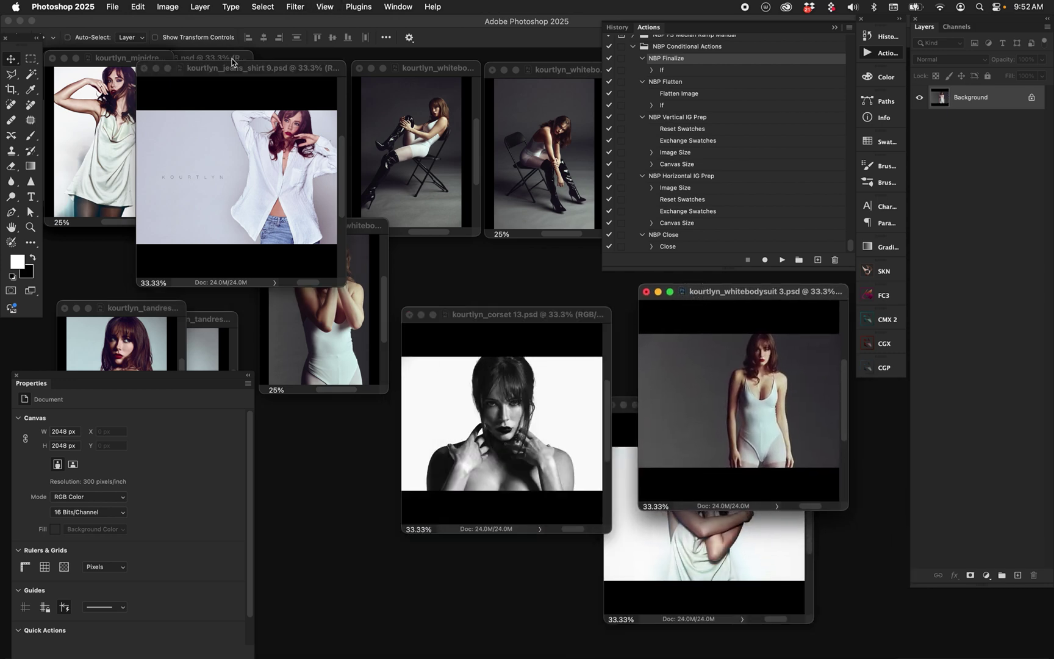
left_click_drag(231, 66, 542, 372)
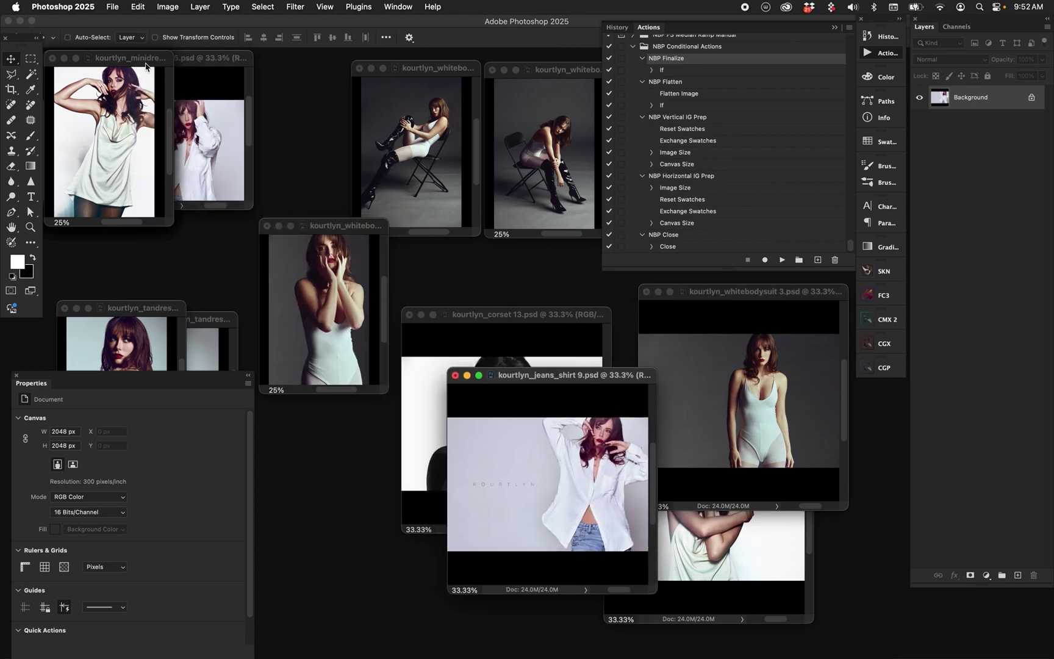
left_click_drag(142, 63, 348, 417)
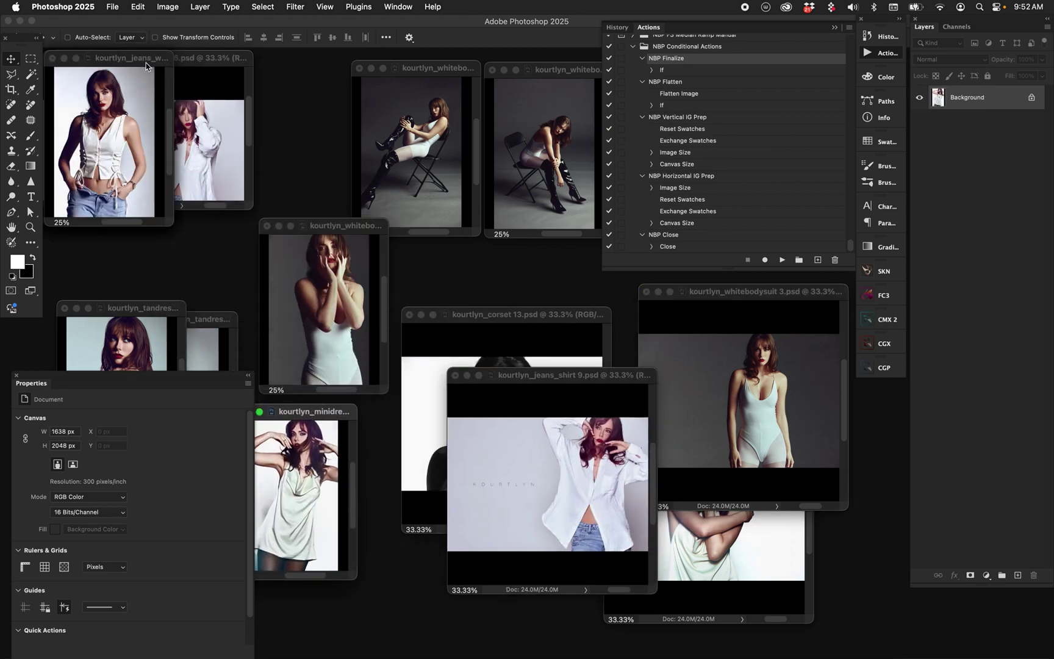
Place minidress lower left, both jeans portraits lower middle, and jeans_shirt 6 upper middle.
left_click_drag(149, 61, 201, 266)
left_click_drag(142, 58, 398, 493)
left_click_drag(149, 58, 537, 470)
left_click_drag(181, 58, 806, 445)
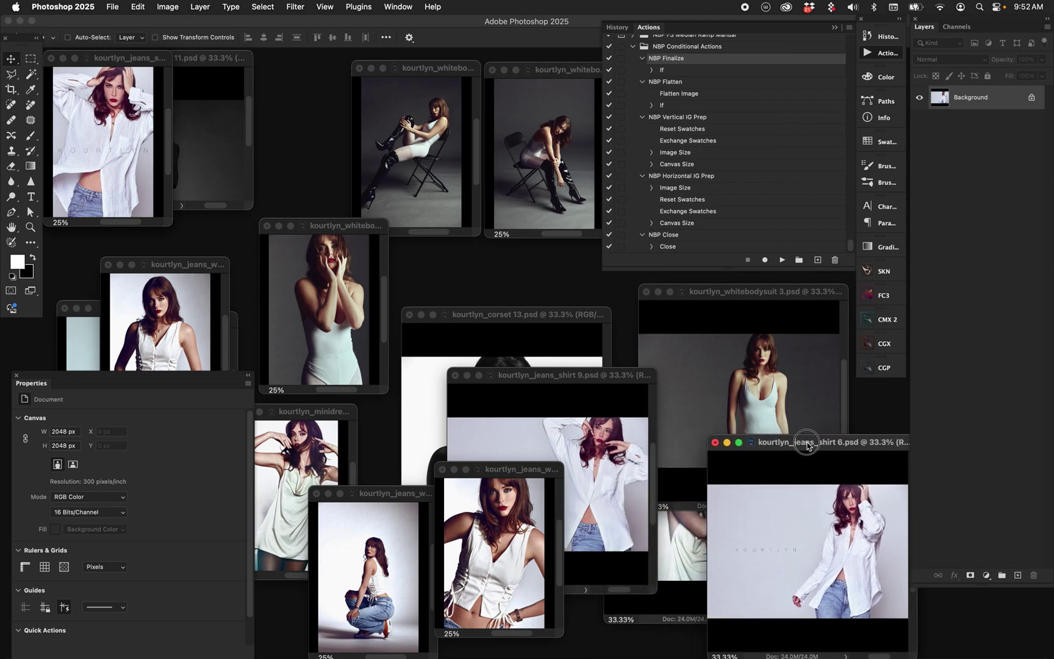
left_click(161, 69)
left_click_drag(162, 68, 344, 90)
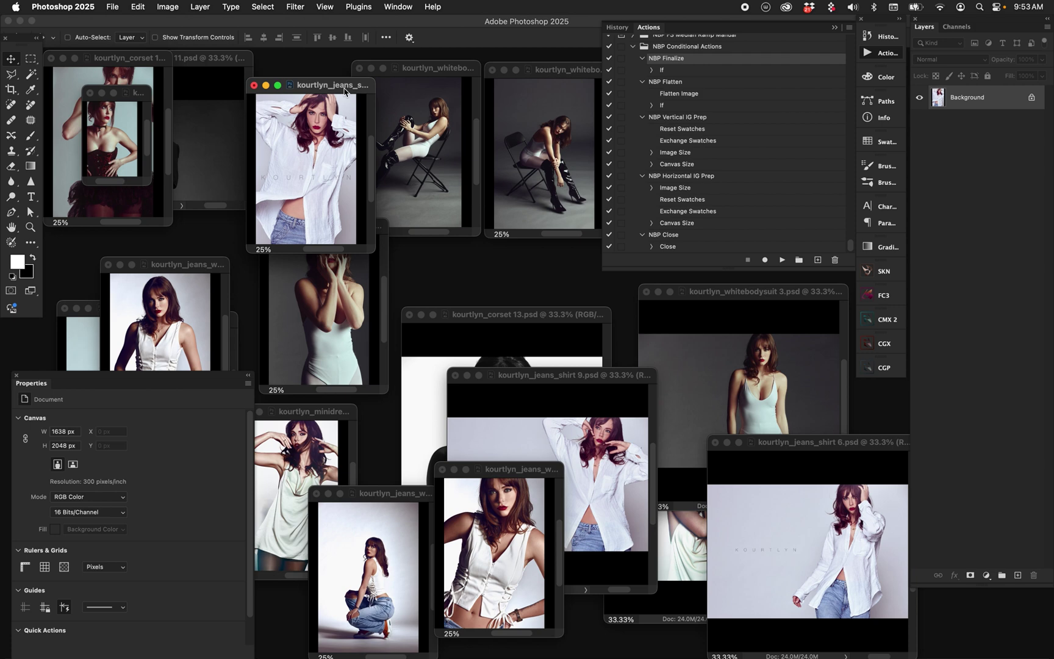
View jeans_shirt 9 at 100% and confirm in Image Size that it is 2048 × 2048 px.
left_click(648, 376)
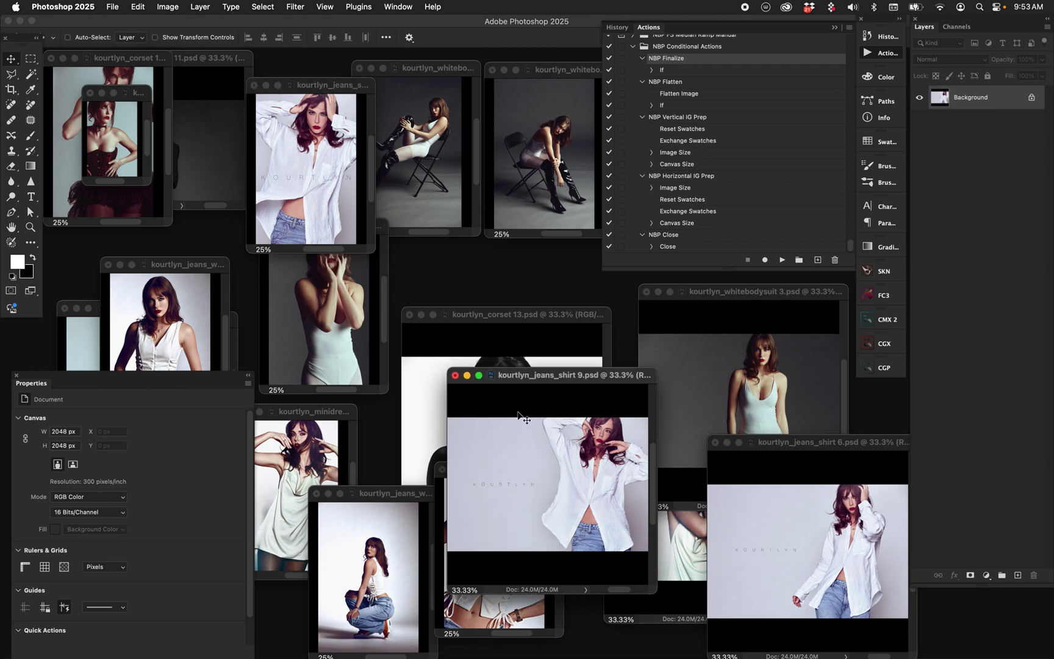
double_click(31, 226)
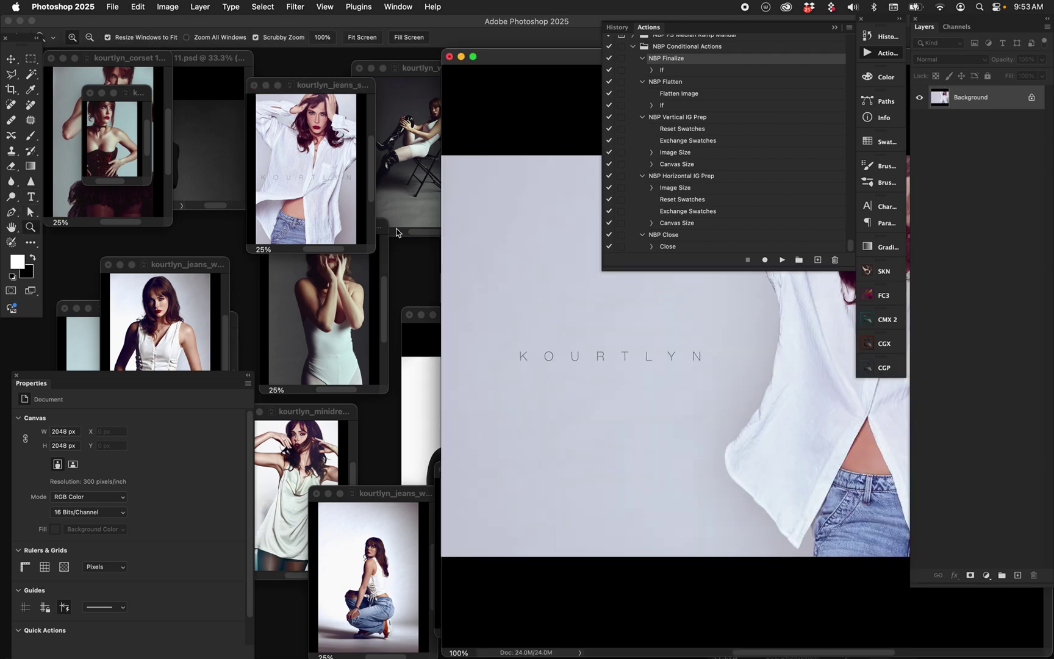
left_click_drag(556, 56, 168, 67)
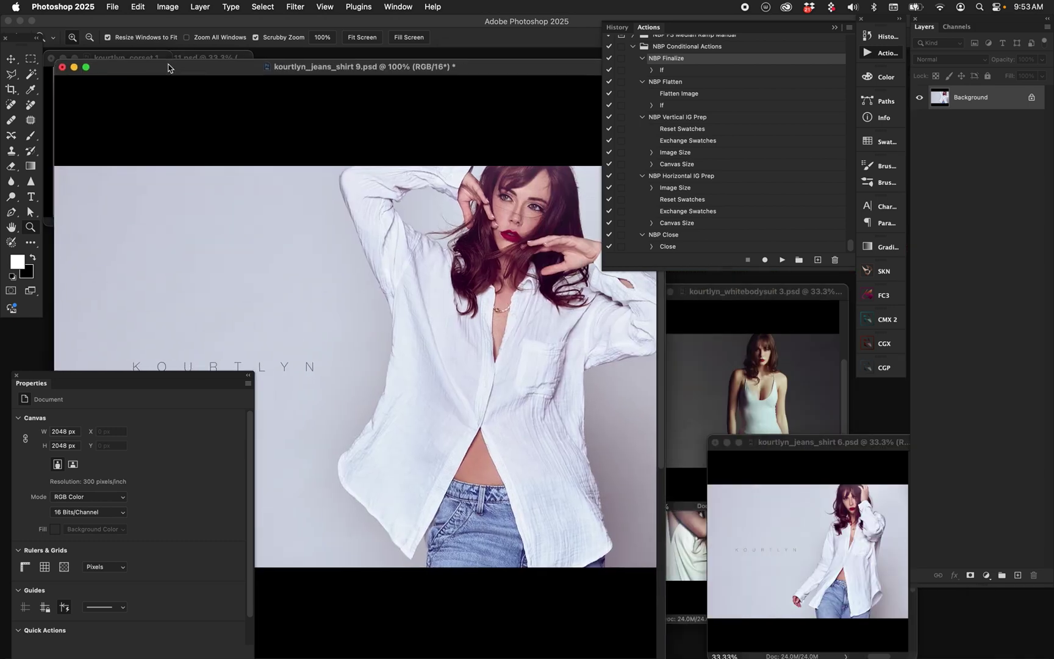
key("super+alt+i")
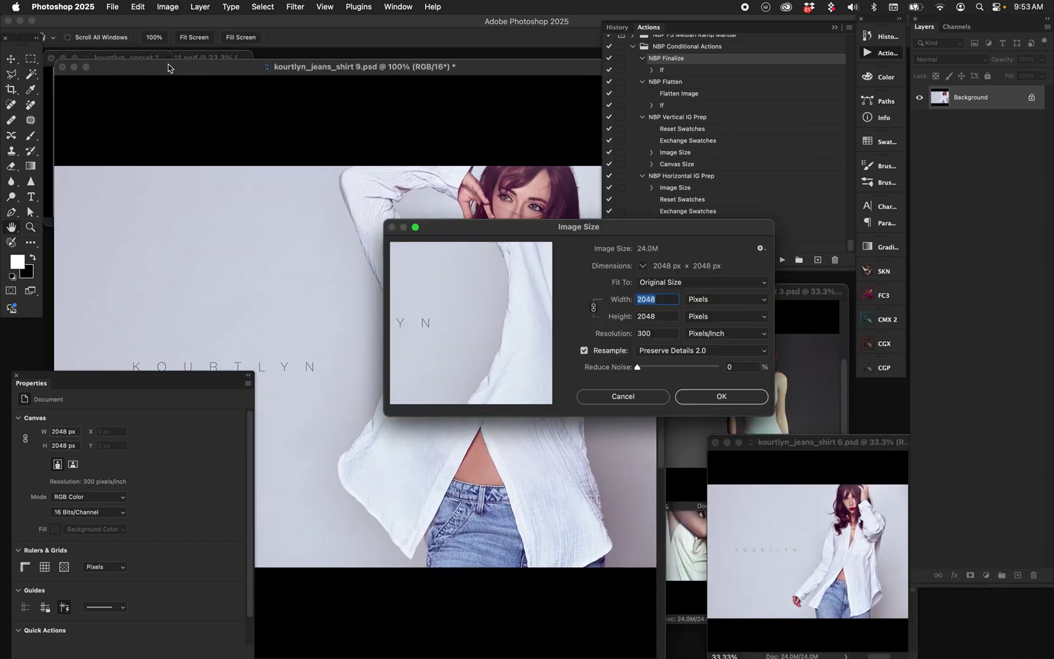
key("Return")
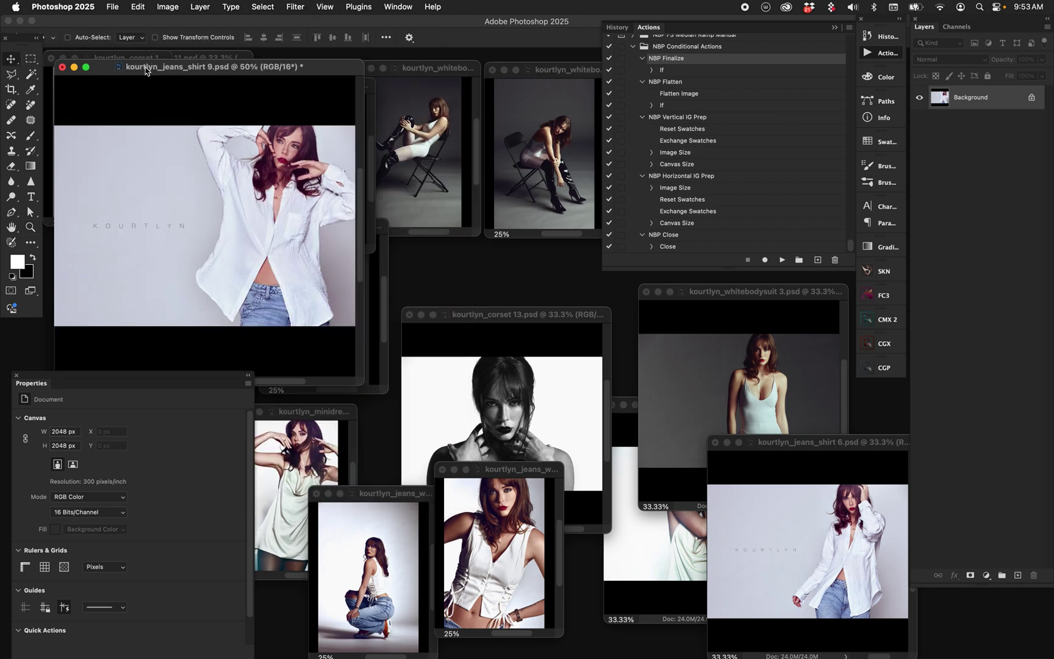
left_click_drag(146, 66, 451, 253)
Fit blackjacket 11 to its window, separate it from the corset window, and select NBP Conditional Actions.
left_click(239, 85)
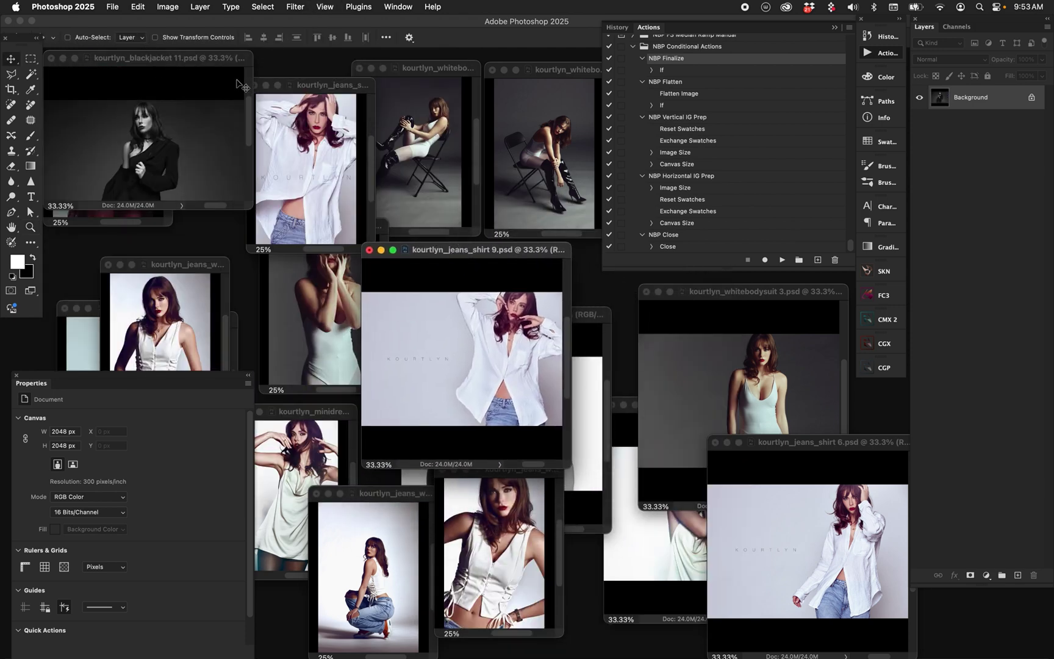
double_click(224, 65)
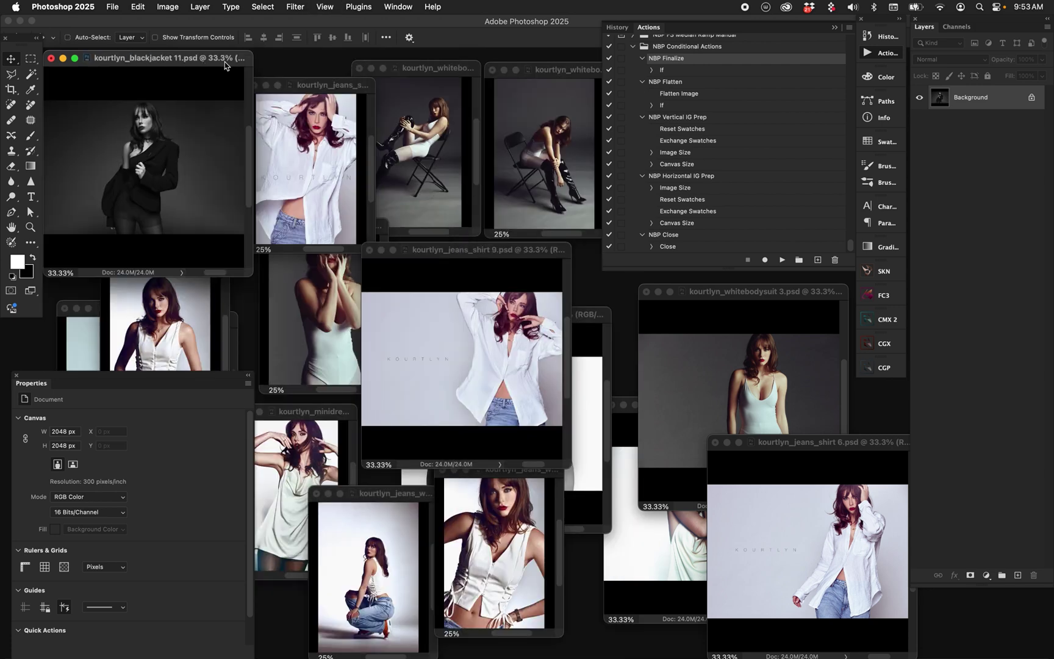
left_click_drag(224, 65, 640, 340)
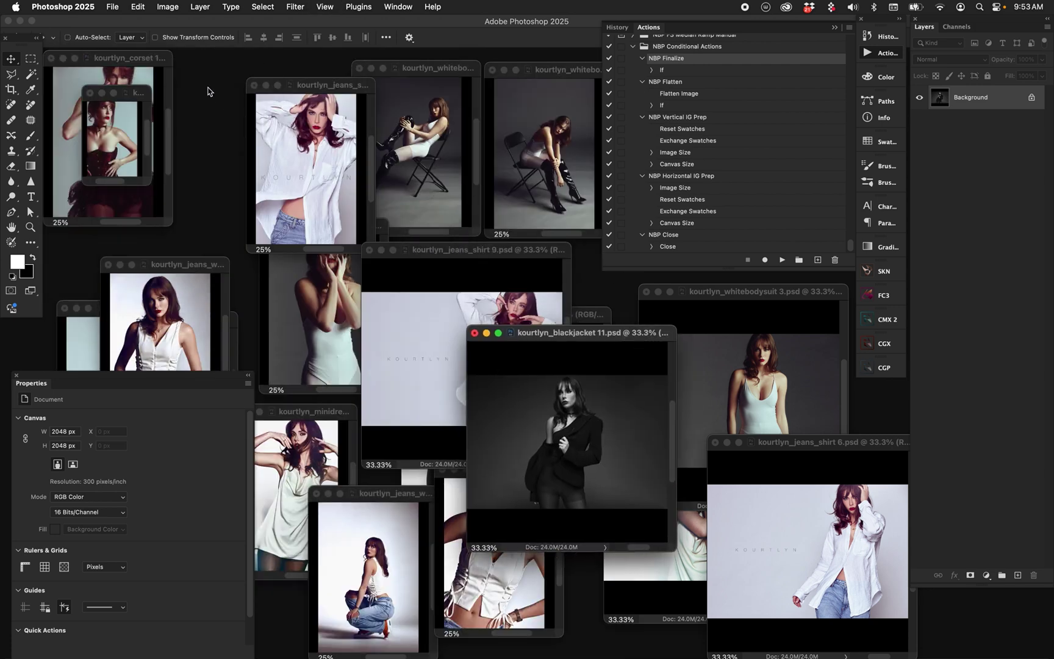
left_click(138, 61)
left_click_drag(137, 61, 281, 107)
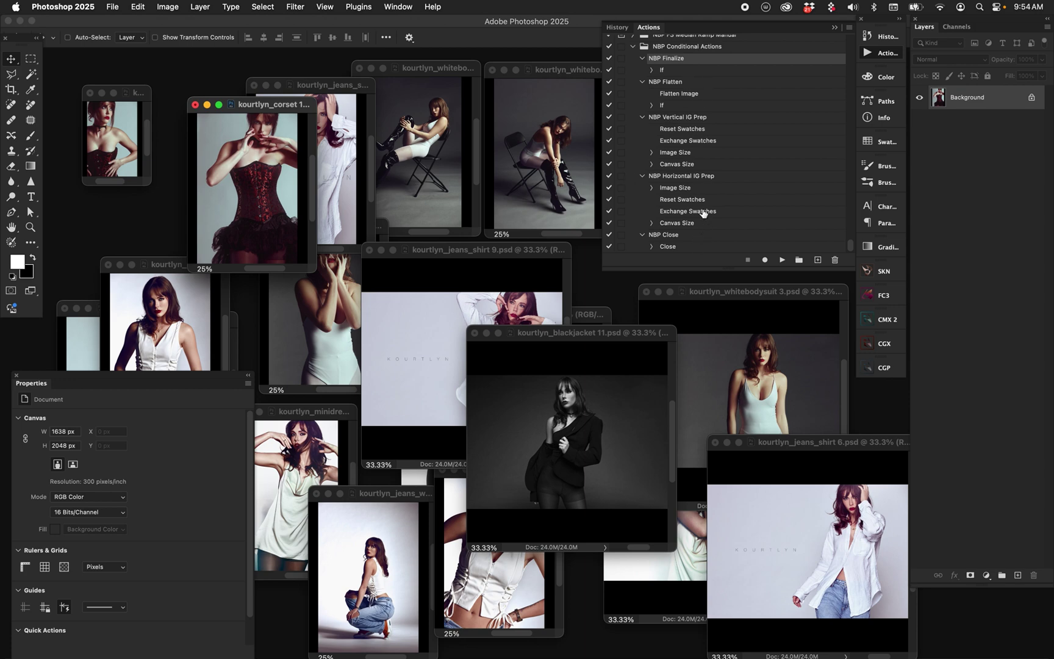
left_click(702, 48)
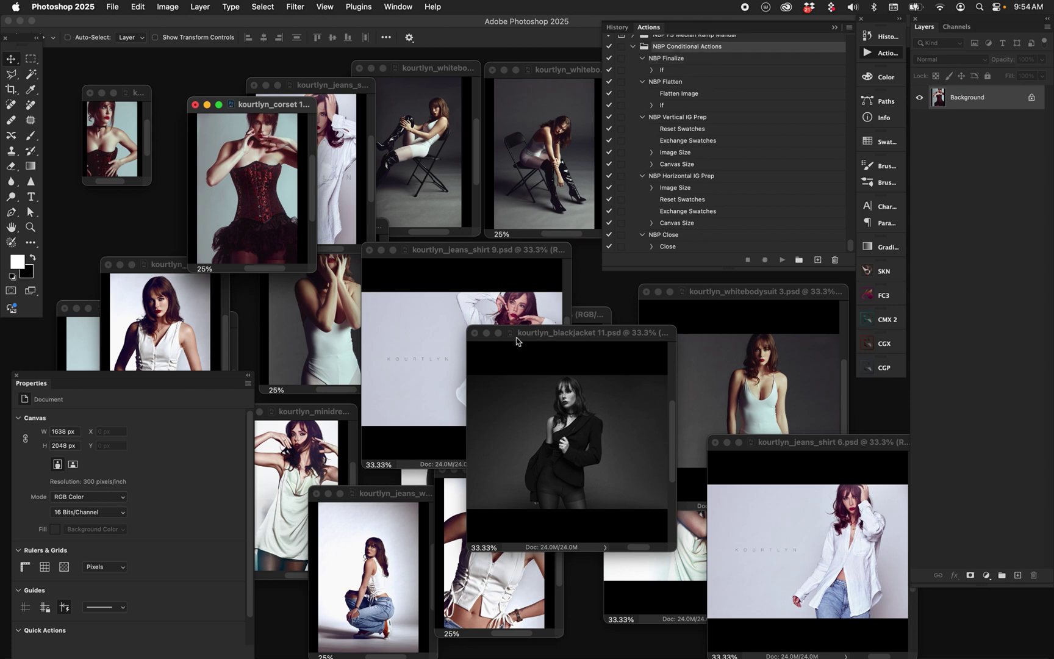